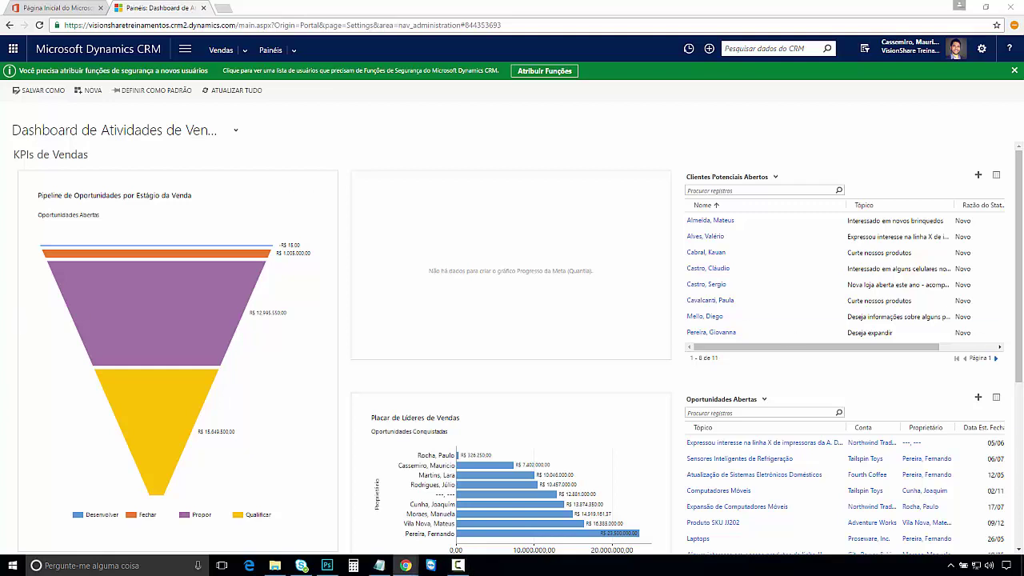
Step: Go to Configurações > Sistema > Gerenciamento de Documentos in the CRM navigation
left_click(185, 53)
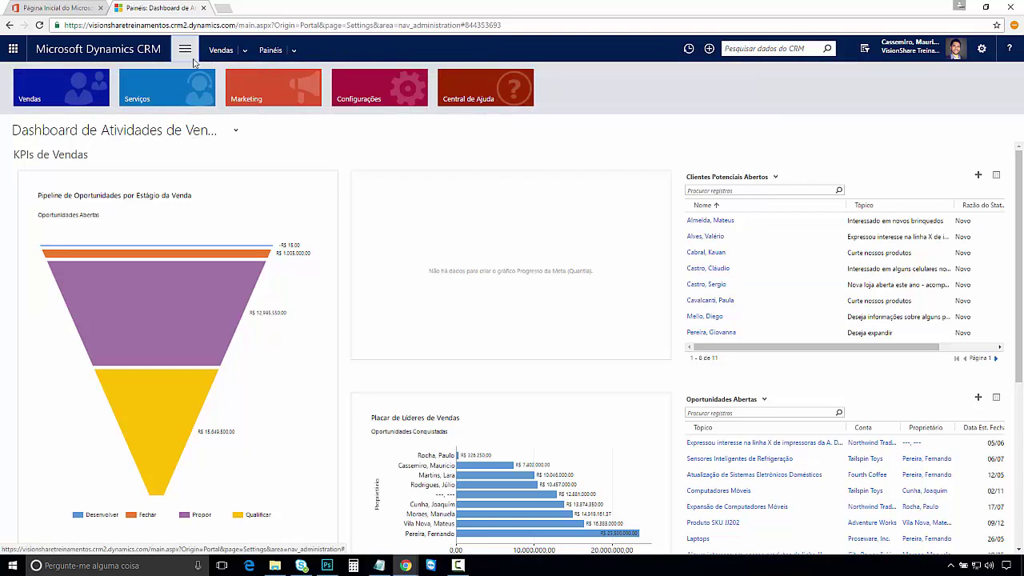
left_click(388, 100)
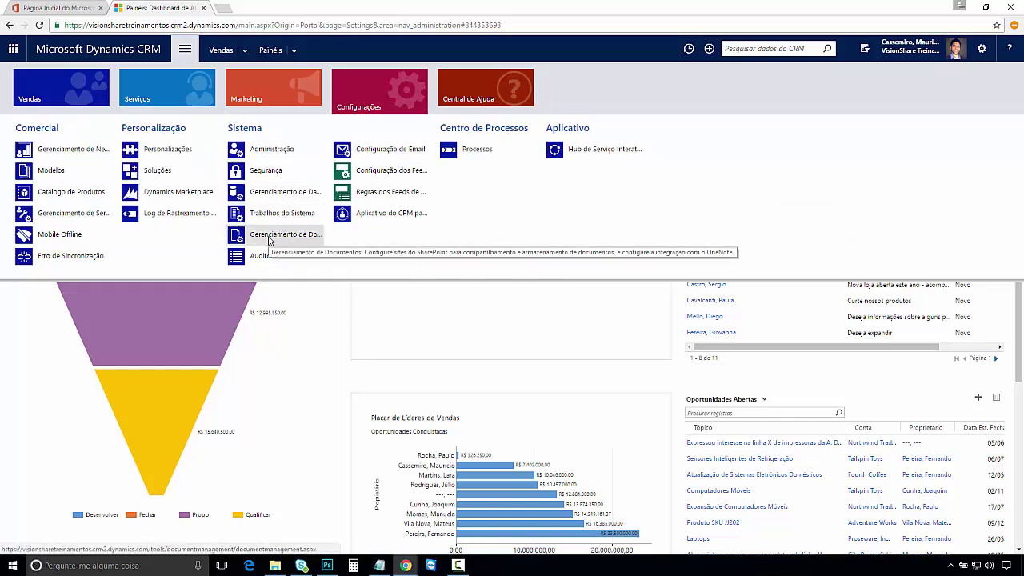
left_click(268, 240)
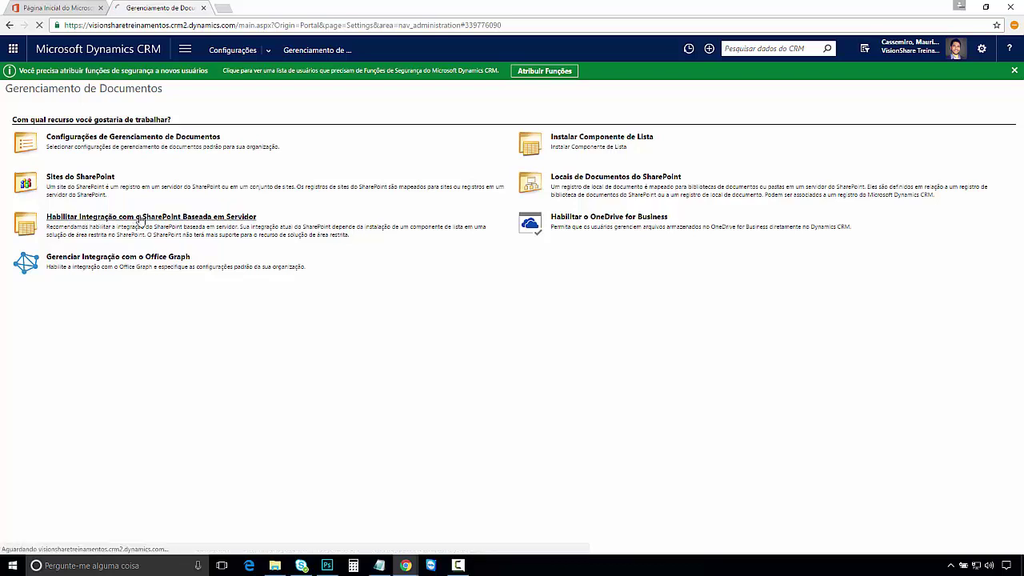
Step: Start enabling server-based SharePoint integration via Habilitar Agora, moving the wizard window left
left_click(140, 221)
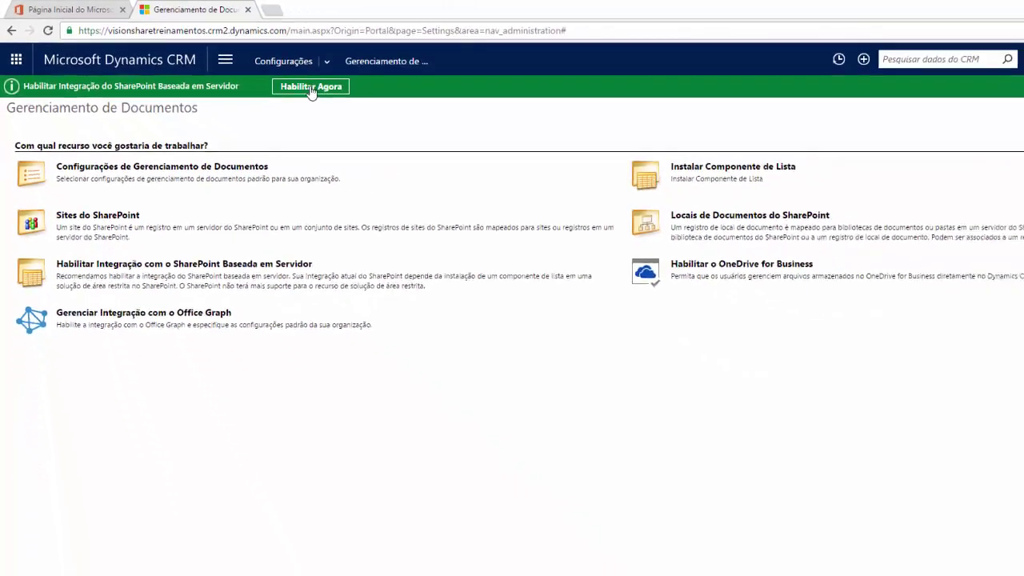
left_click(534, 153)
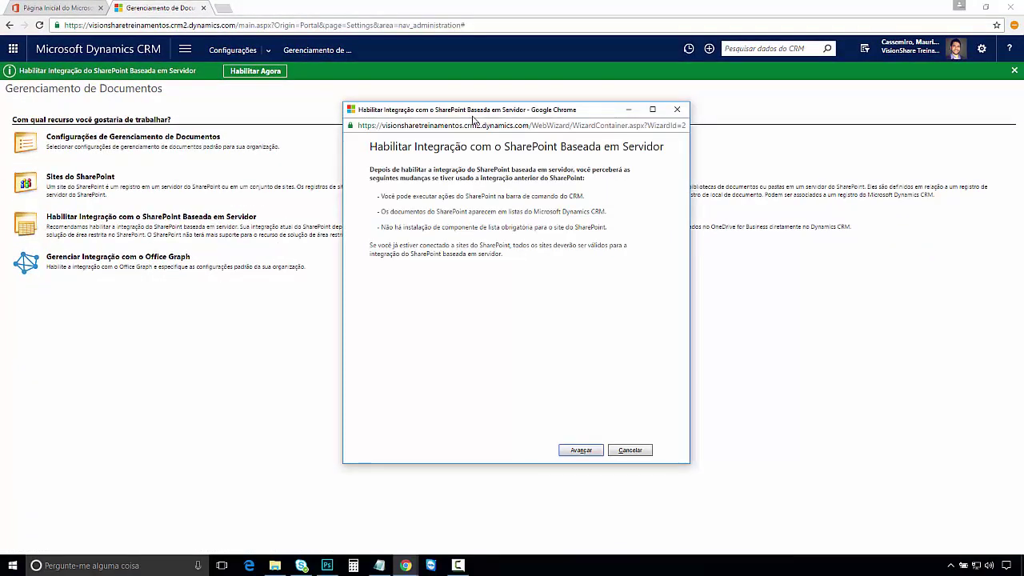
left_click_drag(468, 114, 297, 127)
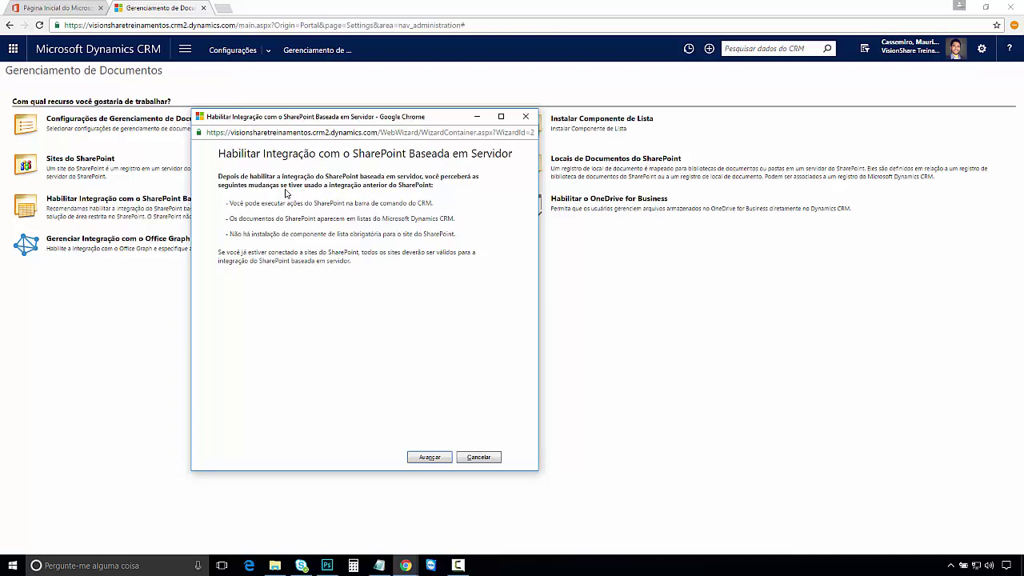
Step: Advance the wizard to Definir Implantação, keeping Online as the SharePoint location
left_click(429, 457)
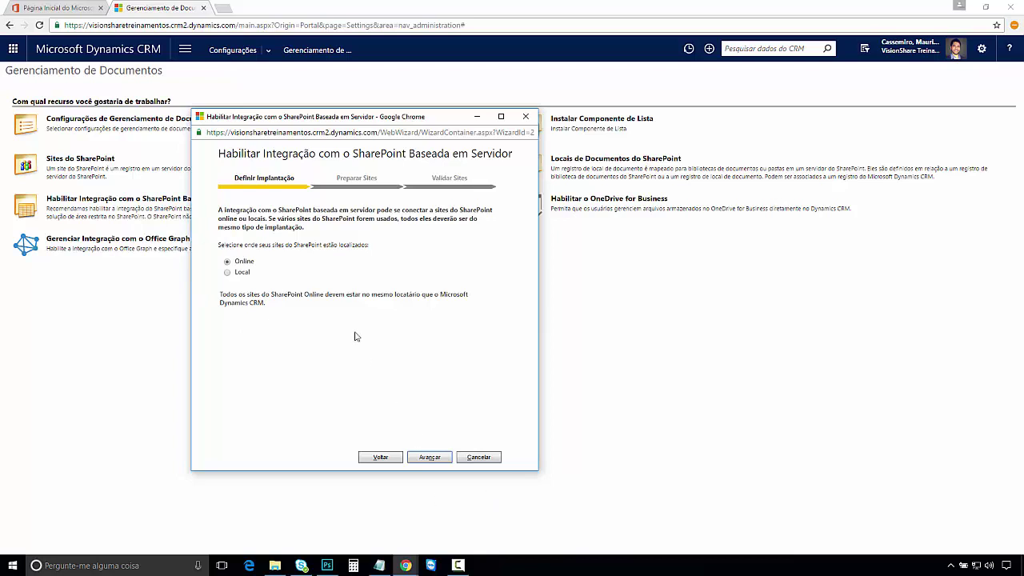
Step: Advance the wizard to Preparar Sites, then return to the Office 365 home tab
left_click(429, 457)
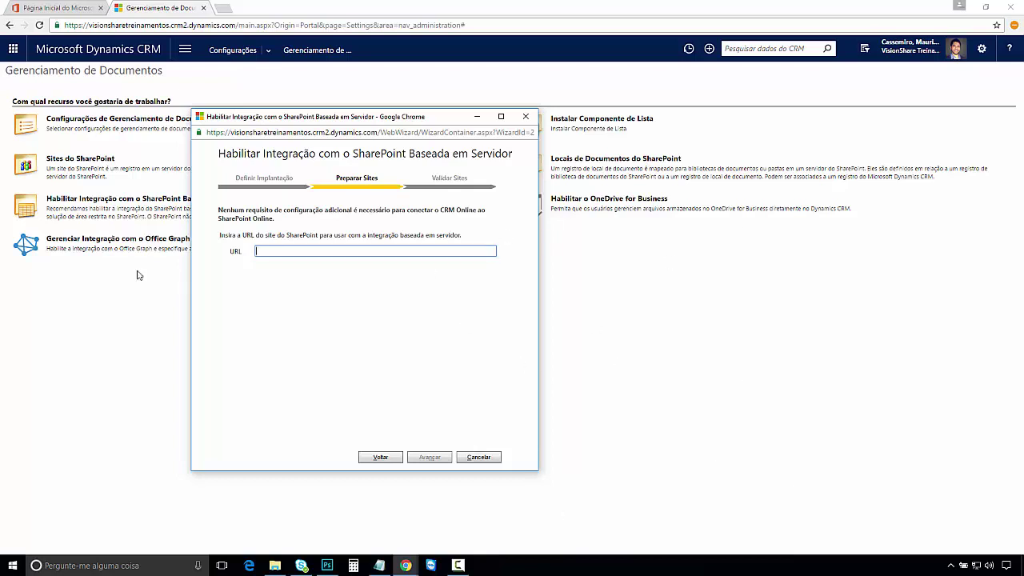
left_click(52, 7)
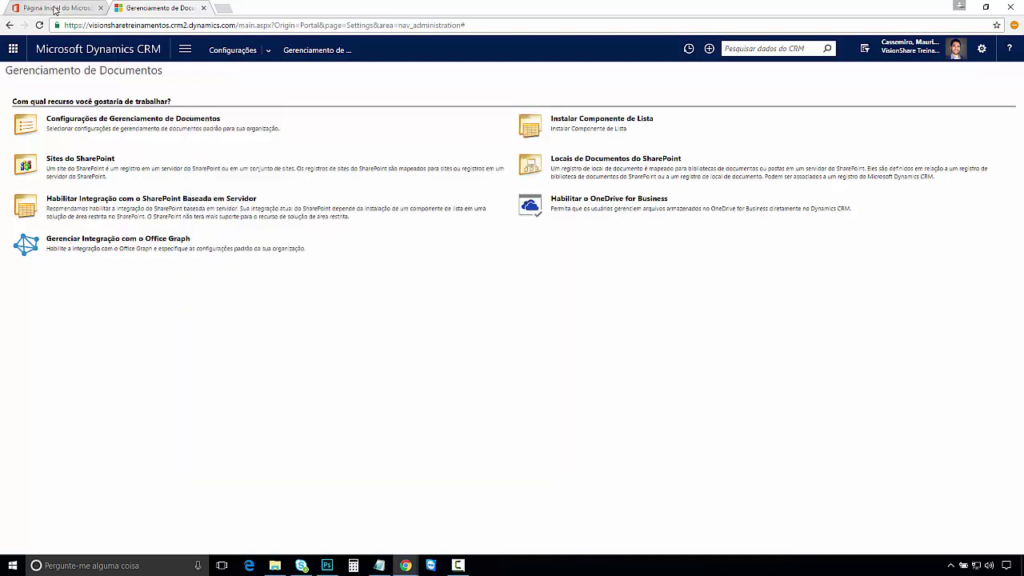
Step: Open the SharePoint admin center from Office 365 Admin's Centros de administração
left_click(231, 386)
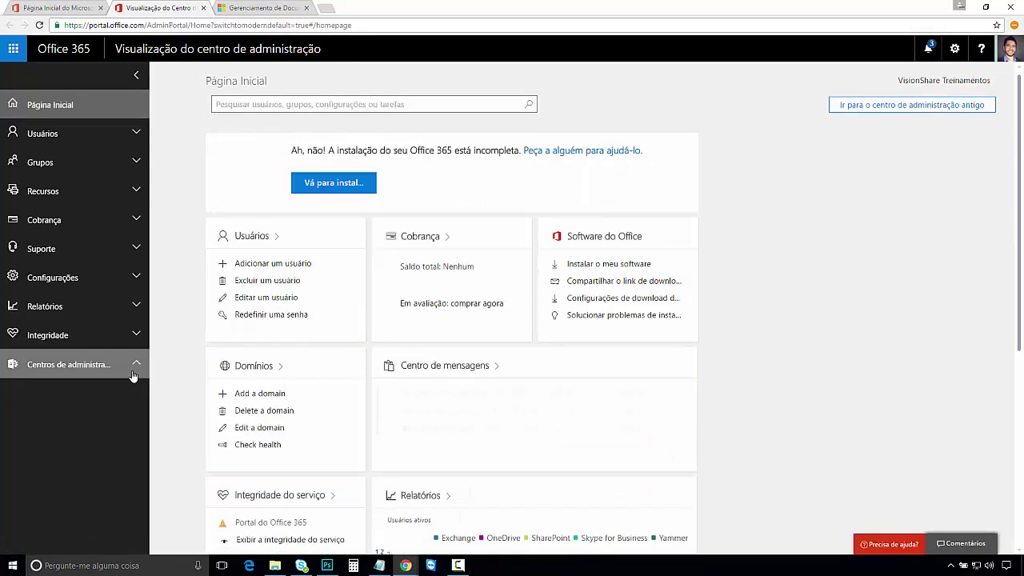
left_click(134, 366)
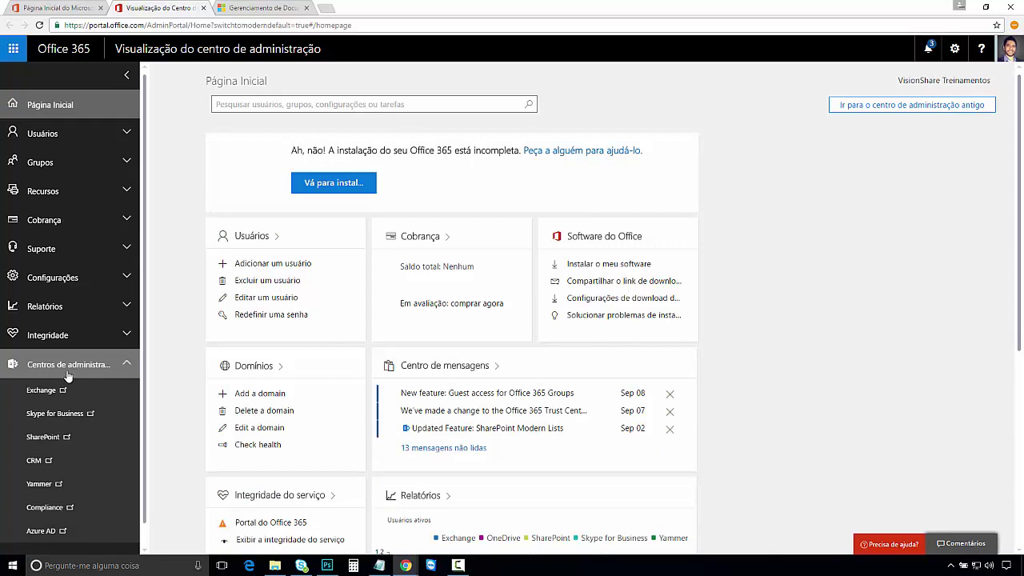
left_click(44, 439)
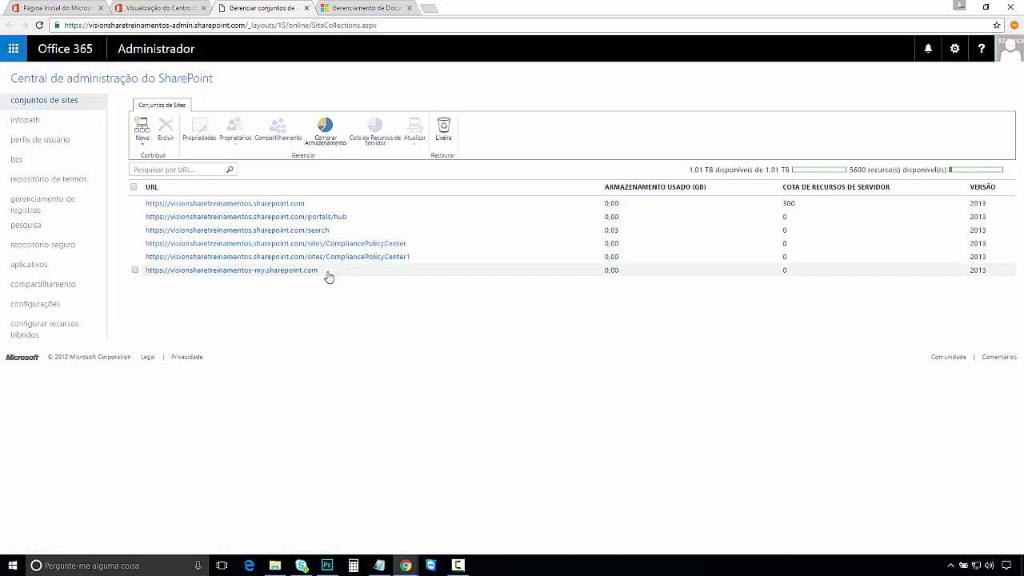
Step: Start a new private site collection titled 'Dynamics CRM' at address /sites/crm
left_click(142, 137)
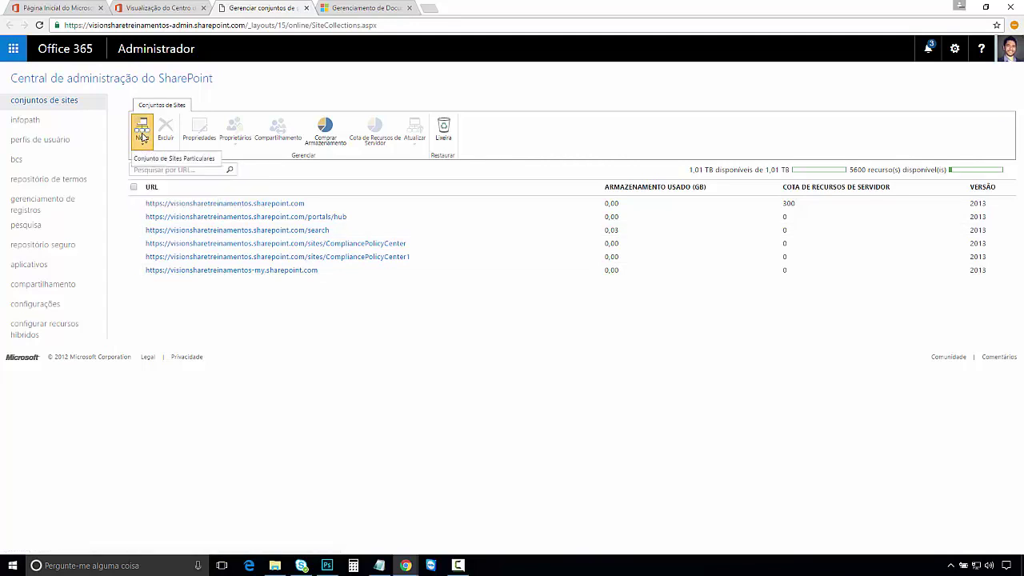
left_click(184, 159)
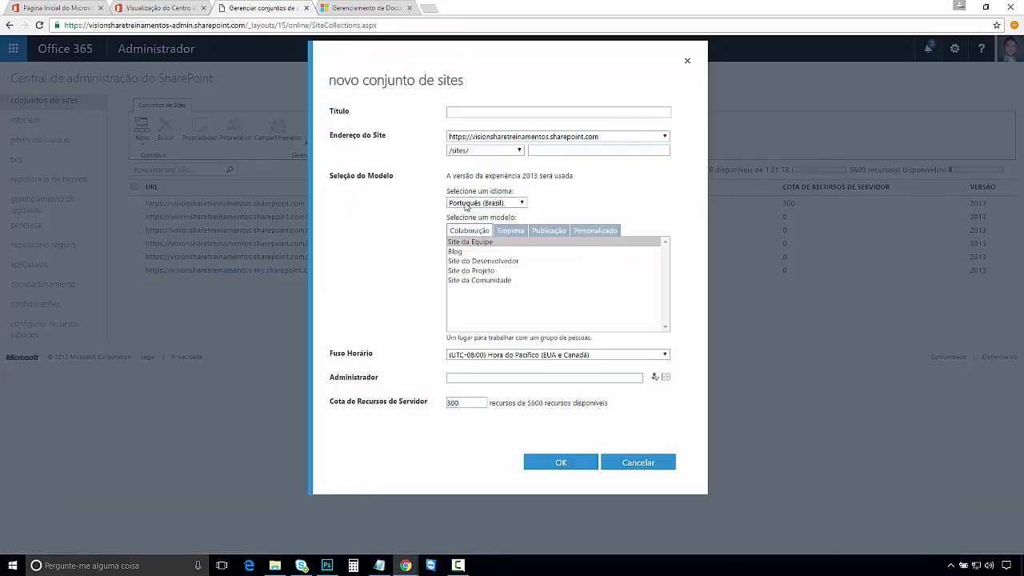
left_click(462, 116)
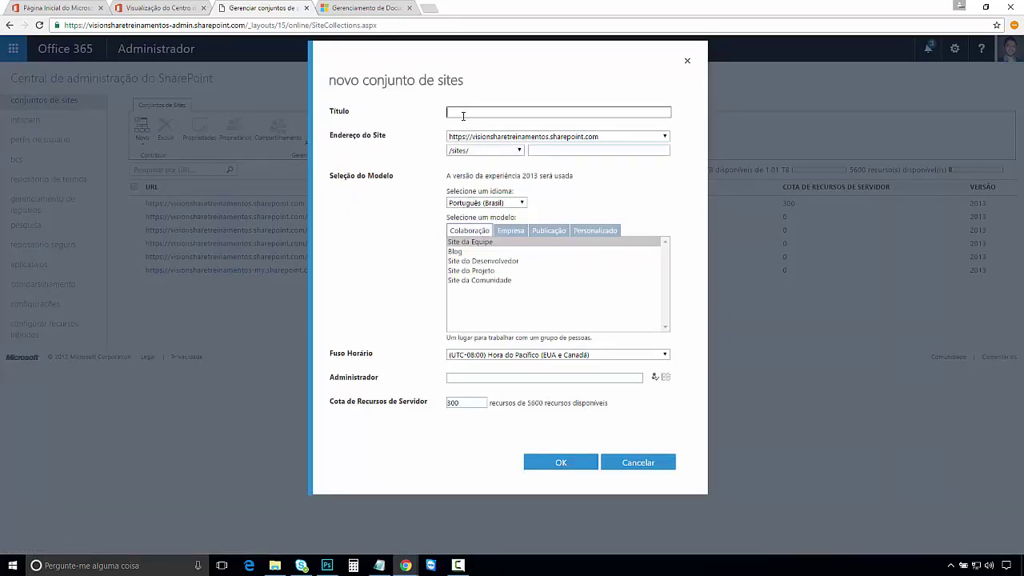
type("Dynamics CRM")
left_click(538, 152)
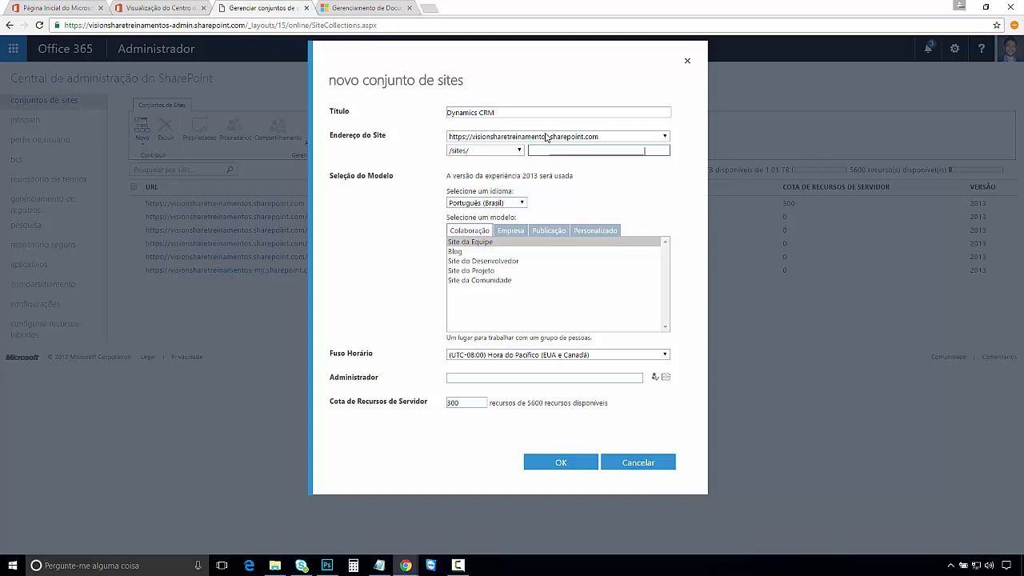
type("crm")
left_click_drag(514, 113, 414, 110)
left_click_drag(560, 152, 490, 156)
Step: Set the time zone to (UTC-03:00) Brasília, enter and resolve the site administrator, and confirm
left_click(609, 357)
scroll(548, 448, "down", 5)
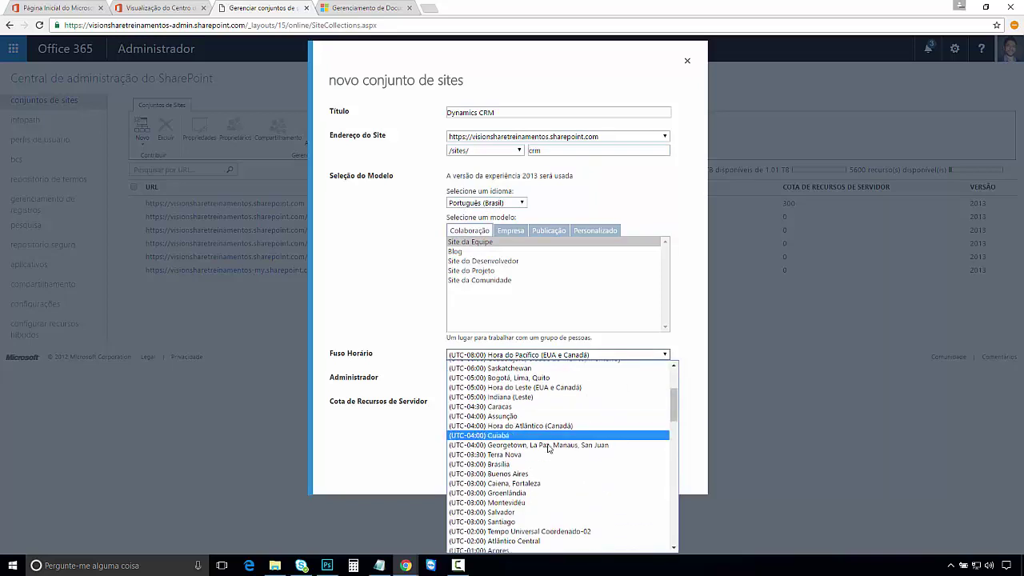
left_click(524, 464)
left_click(472, 376)
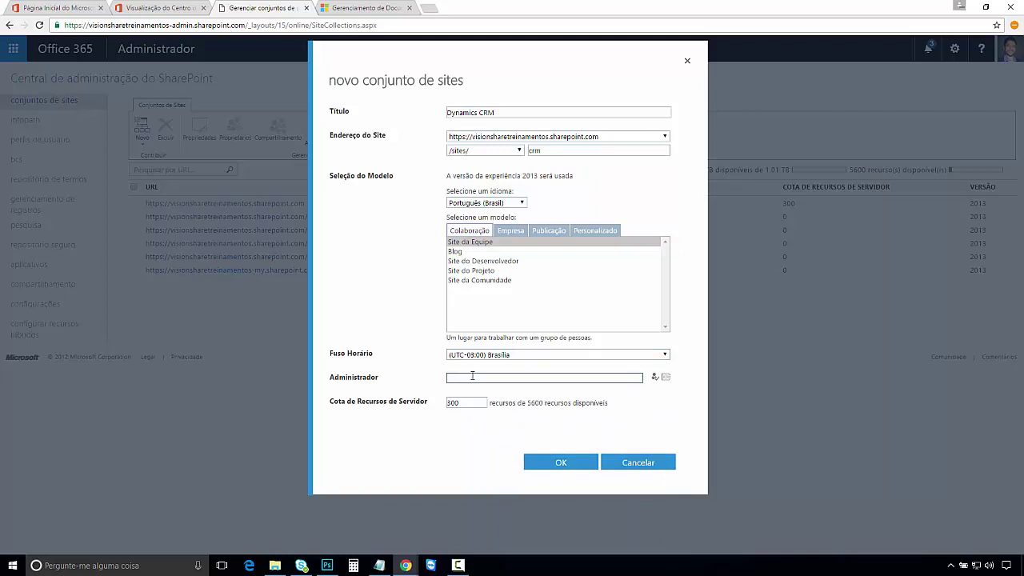
key("ctrl+k")
left_click(558, 464)
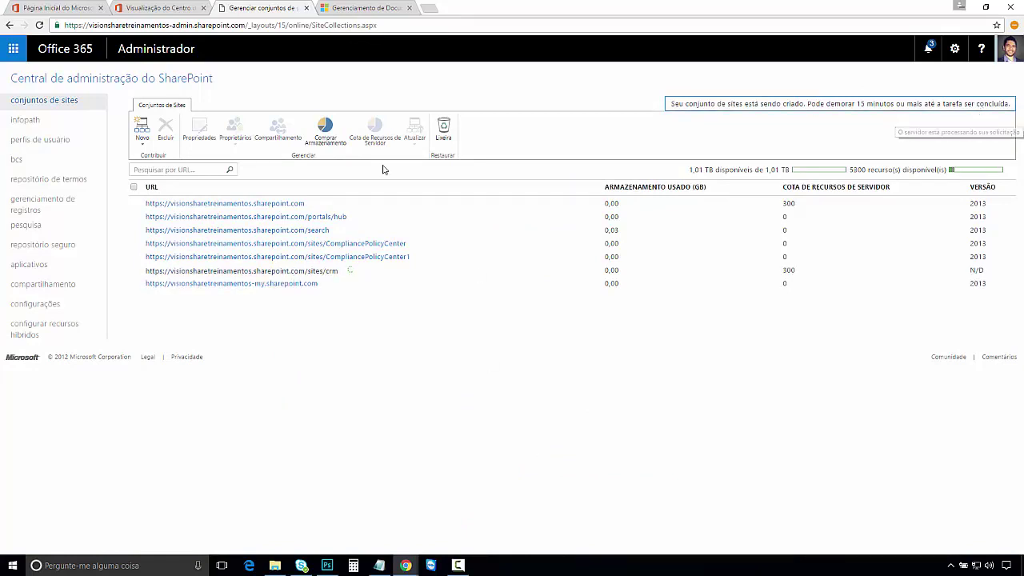
Step: Open the crm site collection's properties and follow its site address link
mouse_move(352, 276)
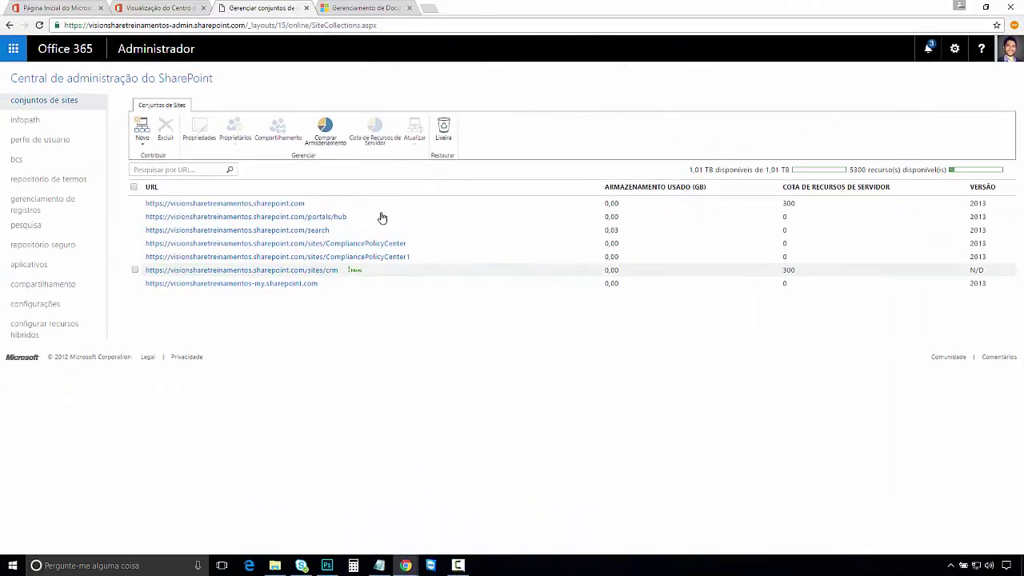
left_click(331, 272)
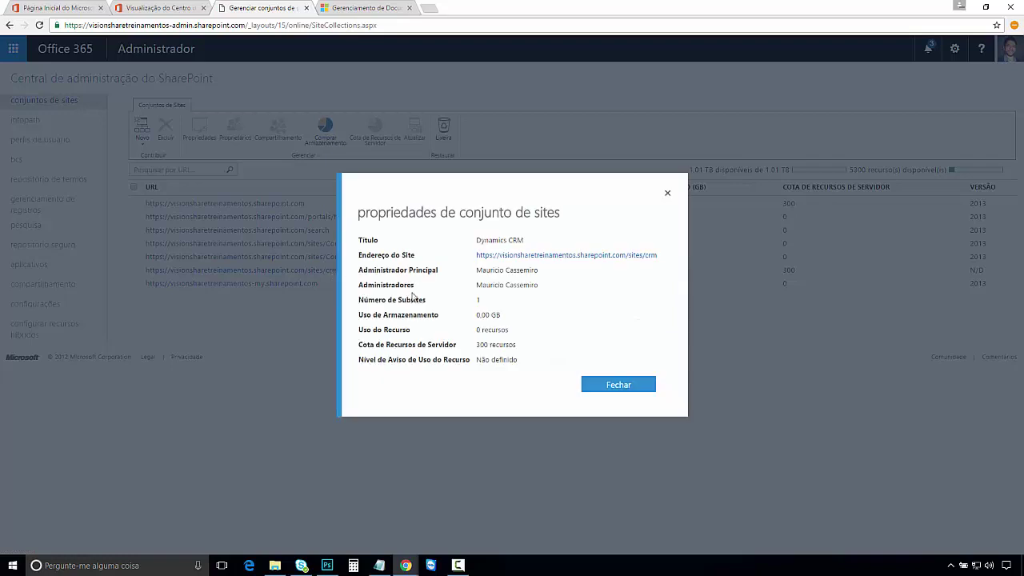
left_click(569, 256)
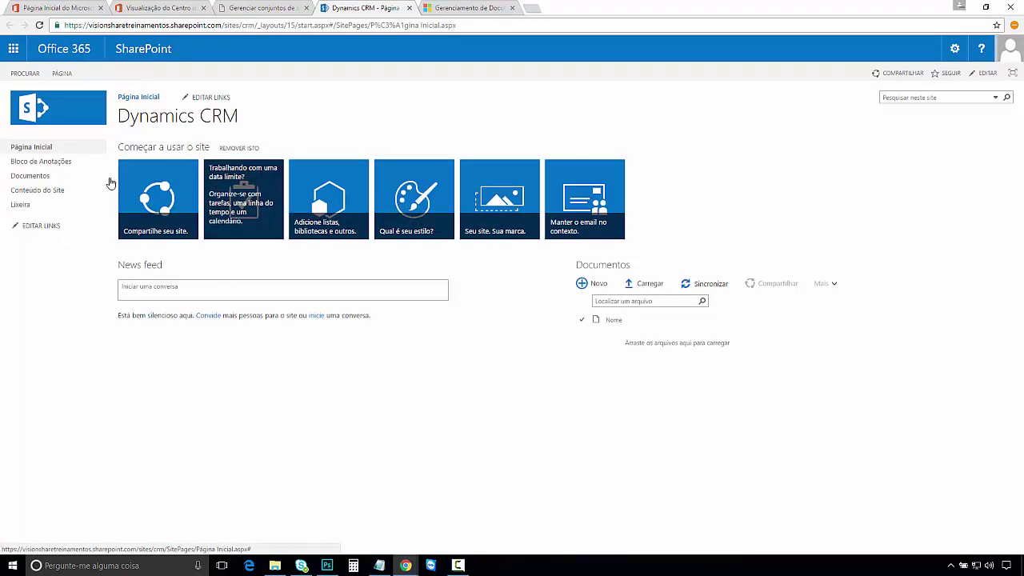
Step: Reload the Dynamics CRM site, select its URL up to /sites/crm, and return to the admin tab
left_click(44, 163)
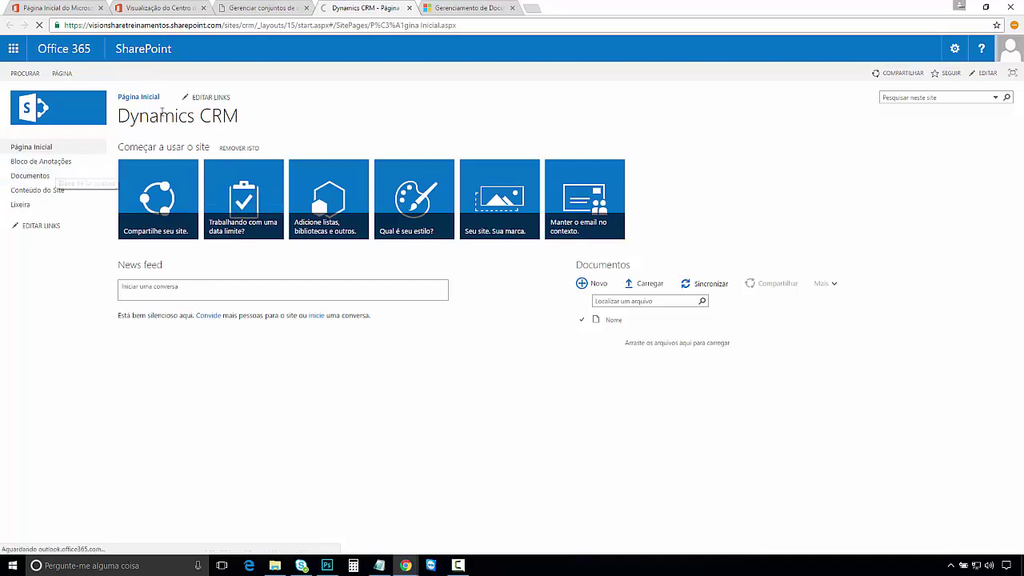
left_click_drag(254, 25, 66, 25)
key("ctrl+c")
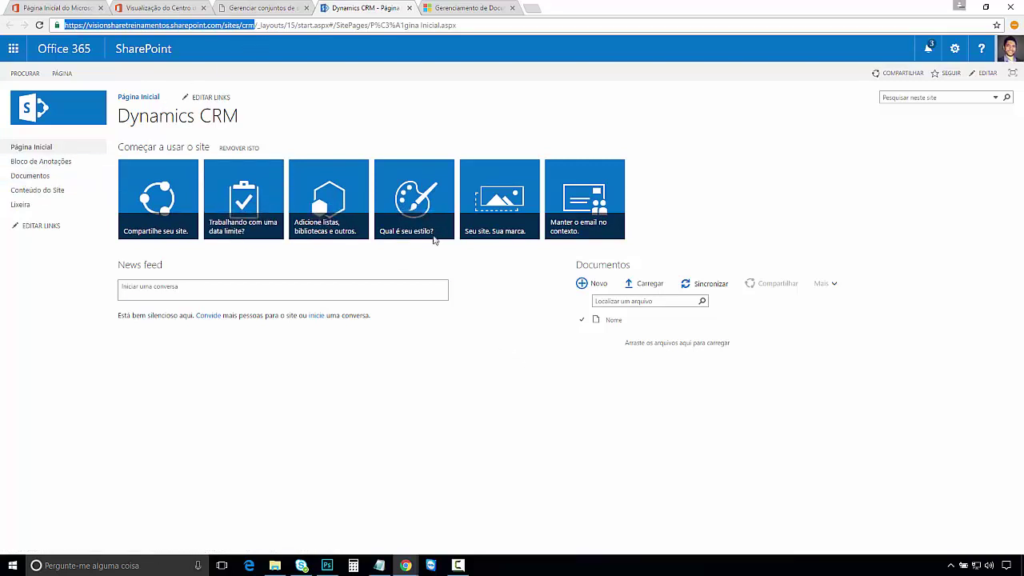
left_click(236, 8)
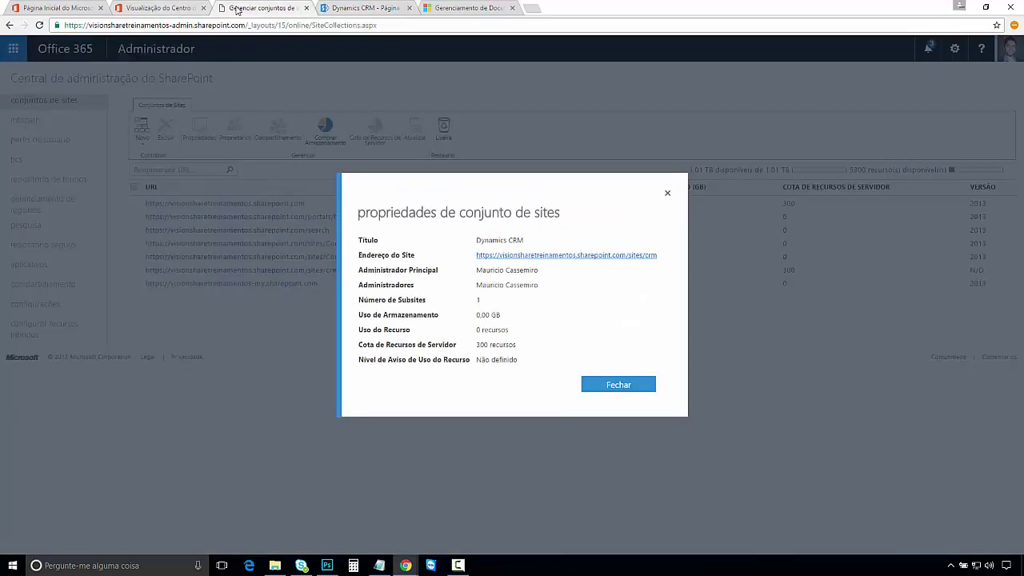
Step: Paste the /sites/crm SharePoint site URL into the CRM wizard's URL field and advance
left_click(185, 8)
left_click(464, 9)
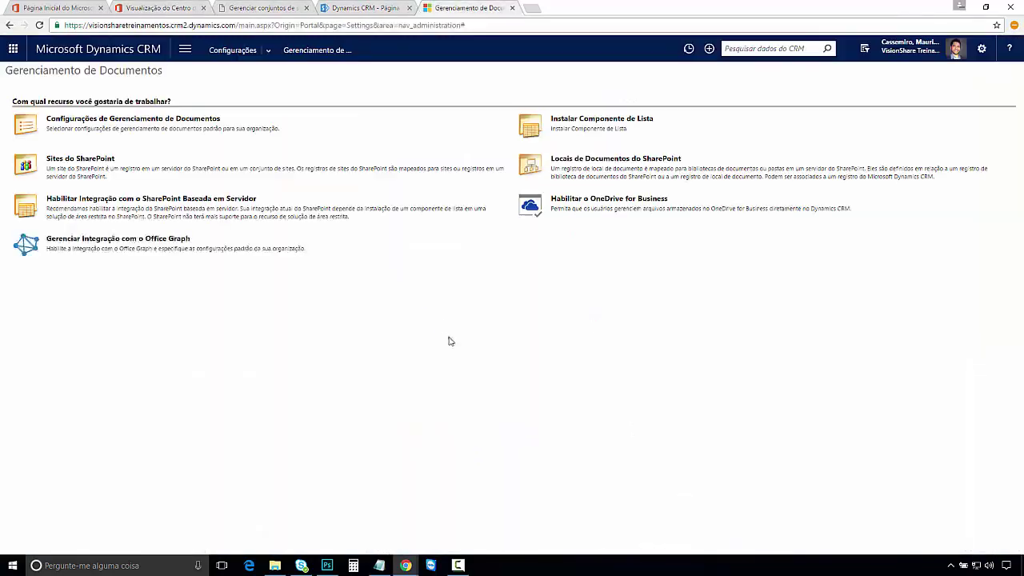
mouse_move(406, 565)
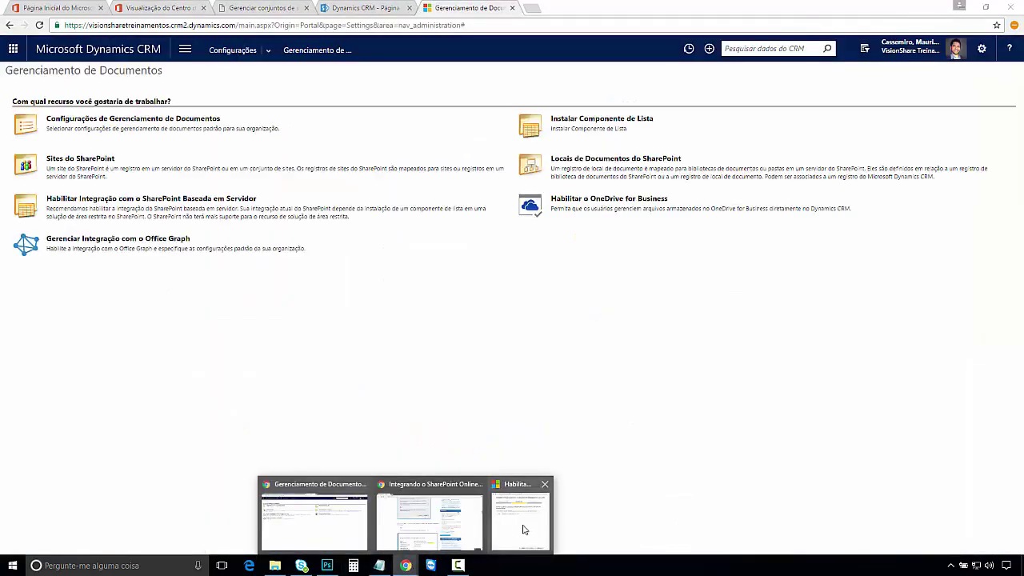
left_click(522, 526)
key("ctrl+v")
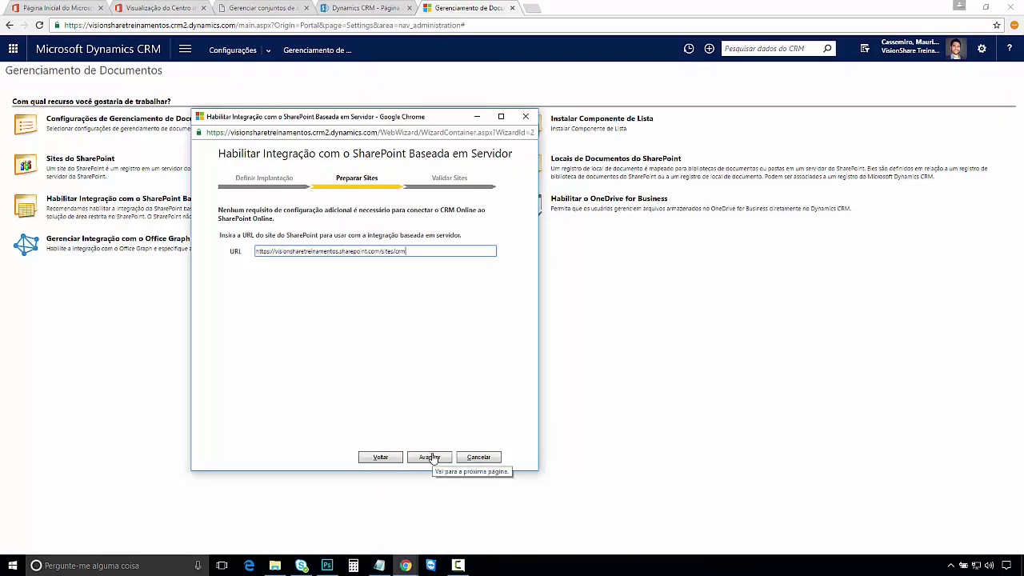
left_click(430, 457)
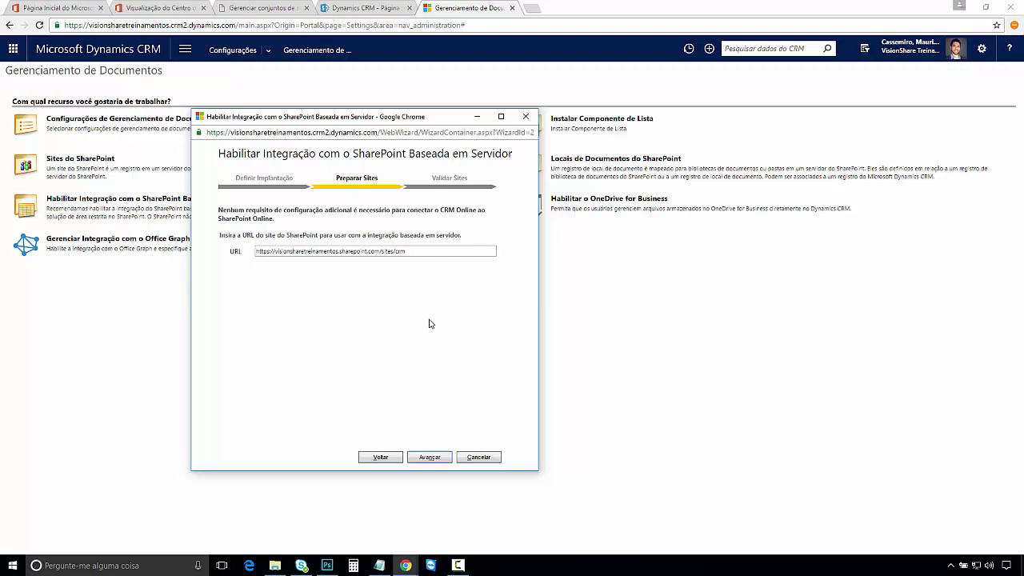
Step: Validate the /sites/crm site as Válido and click Habilitar to finish the integration
key("Return")
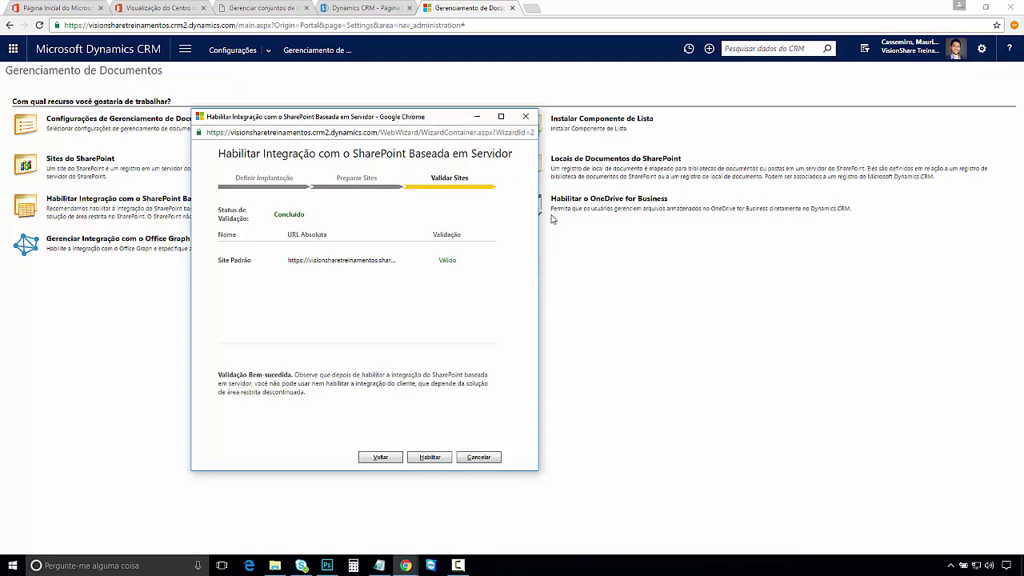
left_click_drag(538, 246, 763, 243)
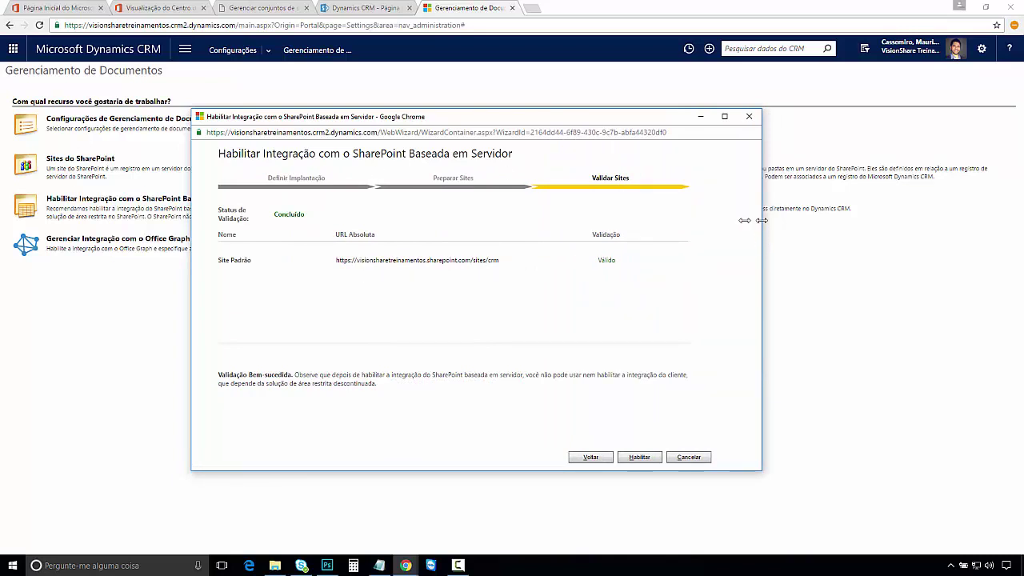
left_click_drag(761, 226, 507, 234)
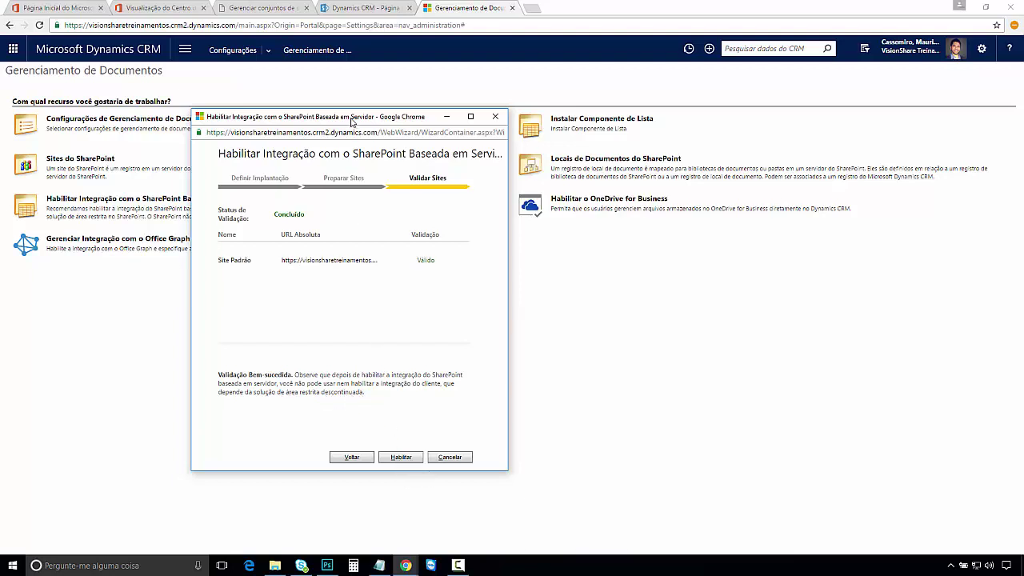
mouse_move(352, 120)
left_mouse_down()
mouse_move(343, 154)
mouse_move(333, 122)
left_mouse_up()
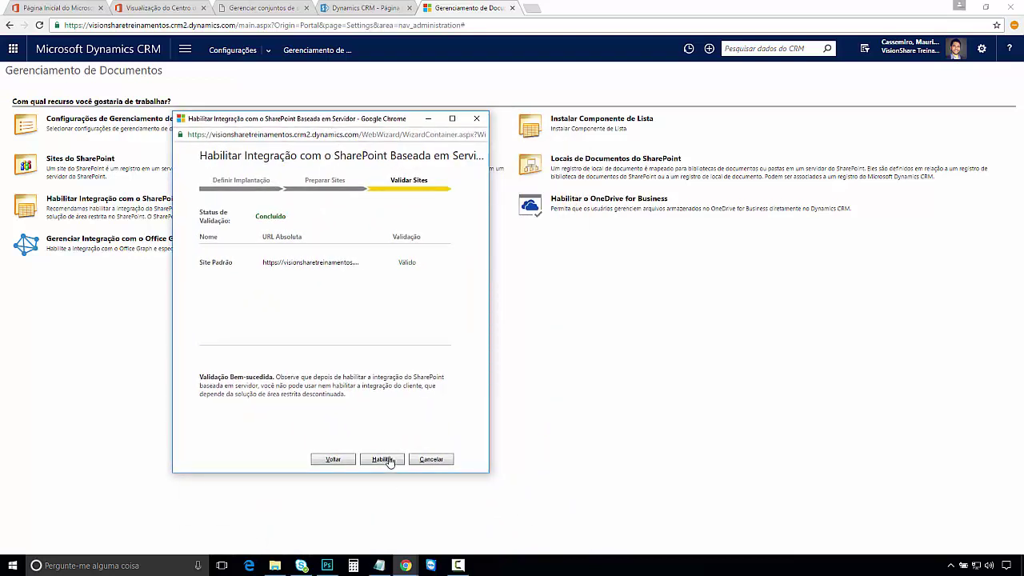
left_click(383, 460)
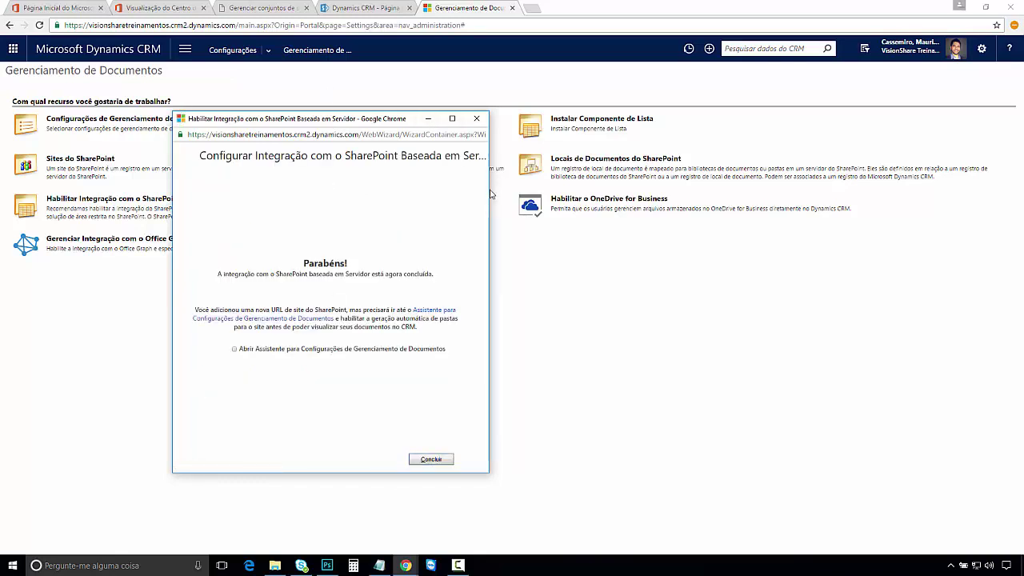
Step: Finish the integration wizard with the option to open the Document Management Settings wizard ticked
left_click_drag(489, 190, 533, 190)
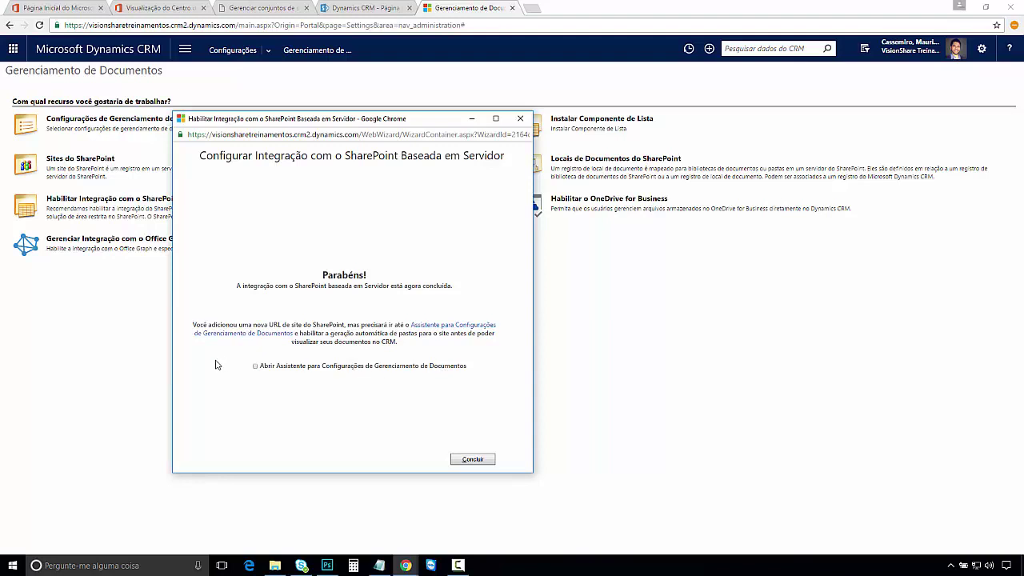
left_click(255, 366)
left_click_drag(326, 122, 666, 150)
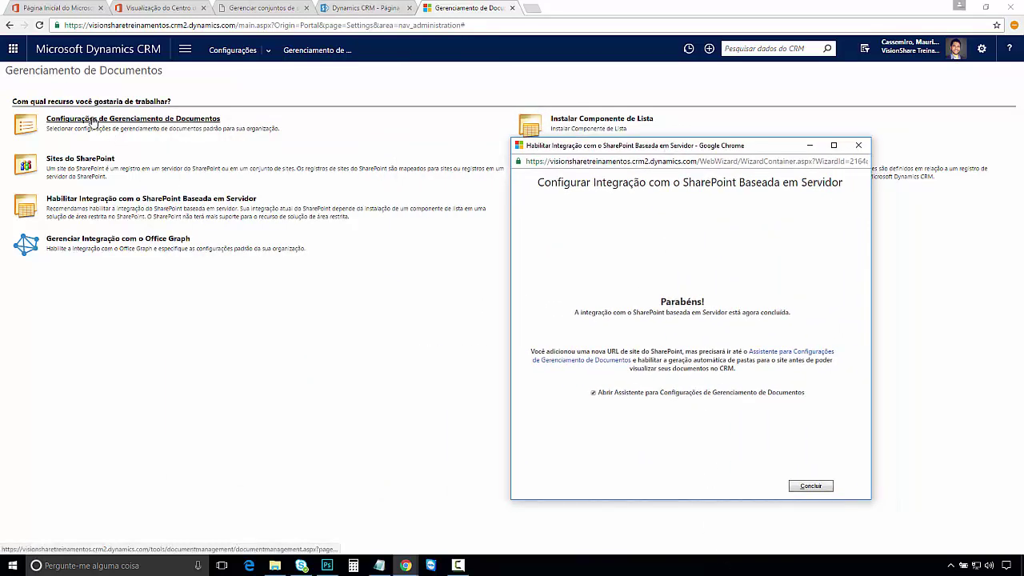
left_click_drag(726, 139, 432, 114)
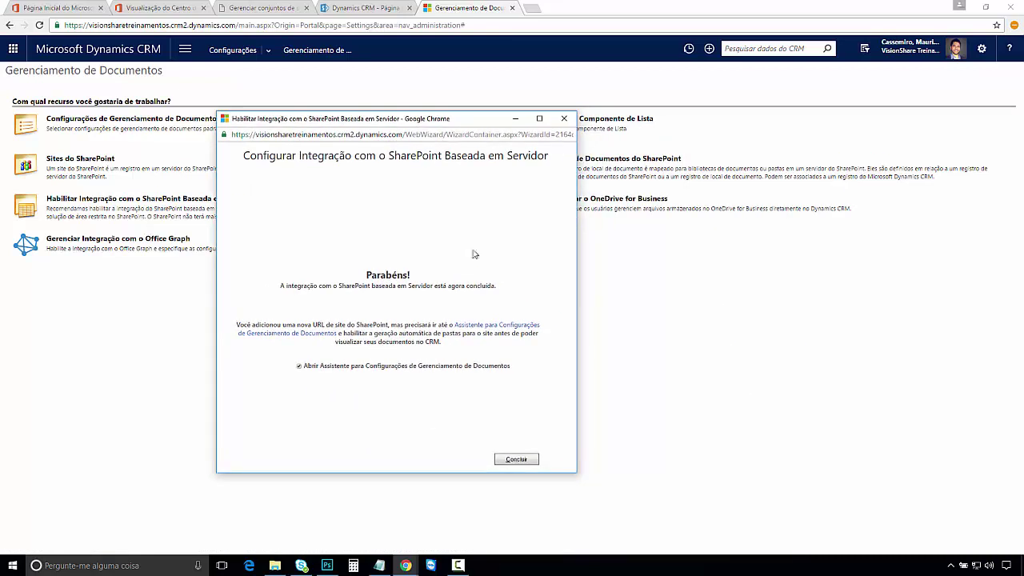
left_click(811, 485)
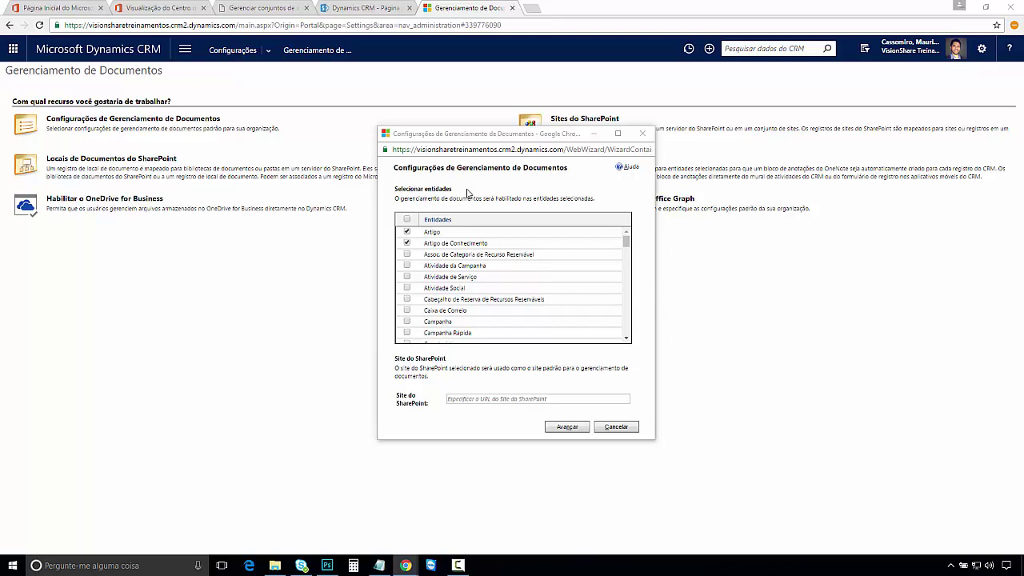
left_click(184, 50)
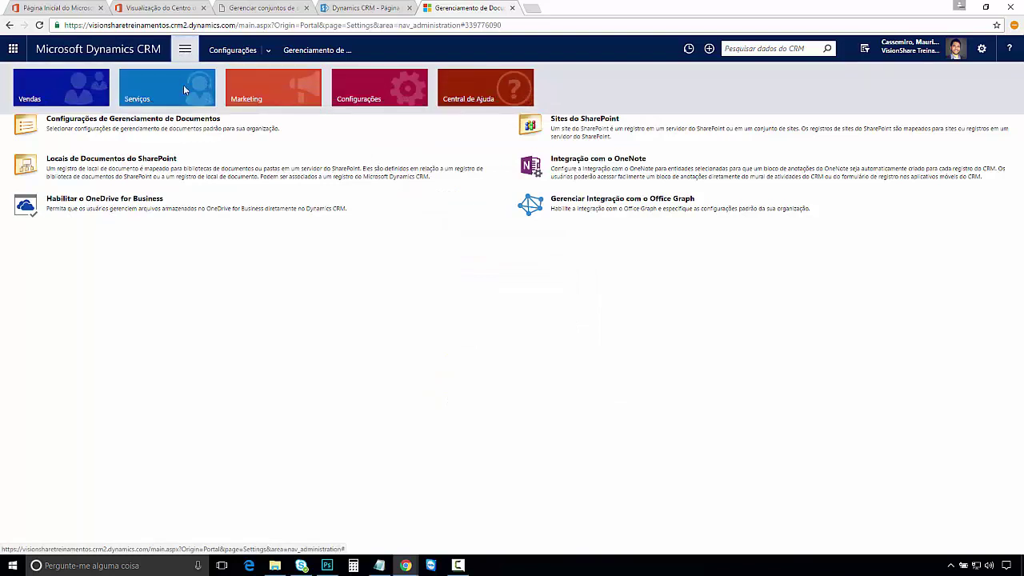
left_click(72, 96)
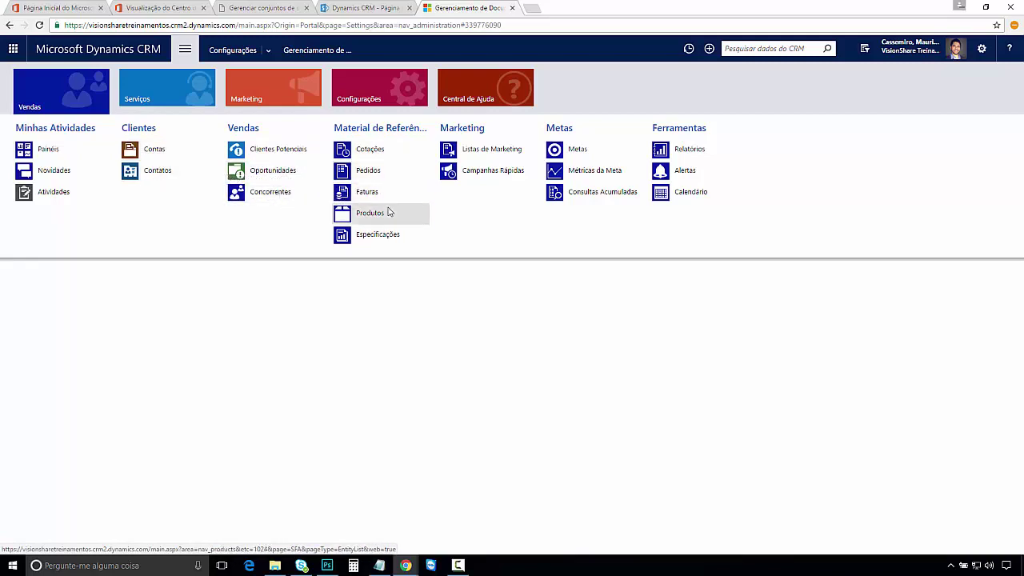
left_click(533, 376)
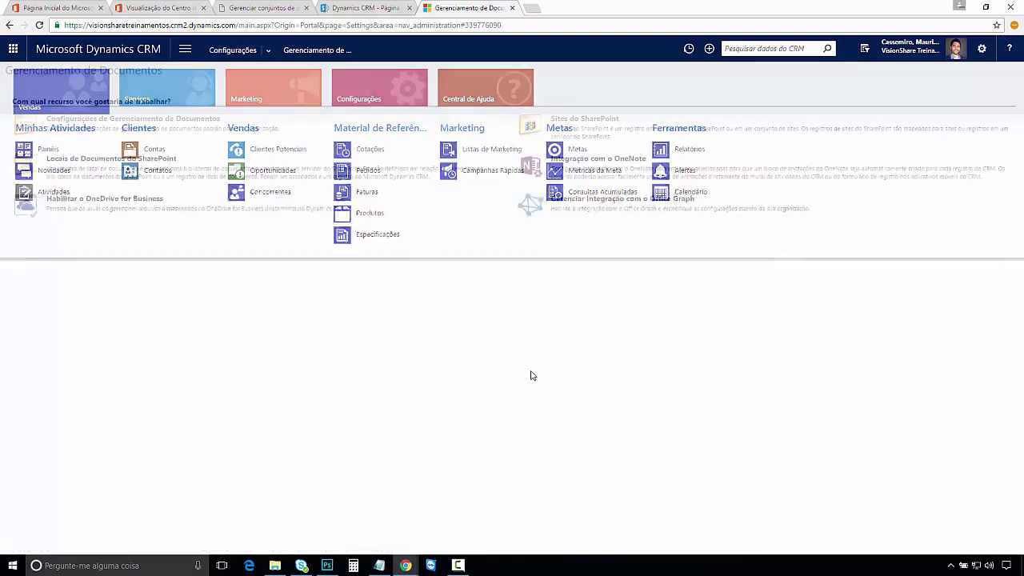
mouse_move(406, 566)
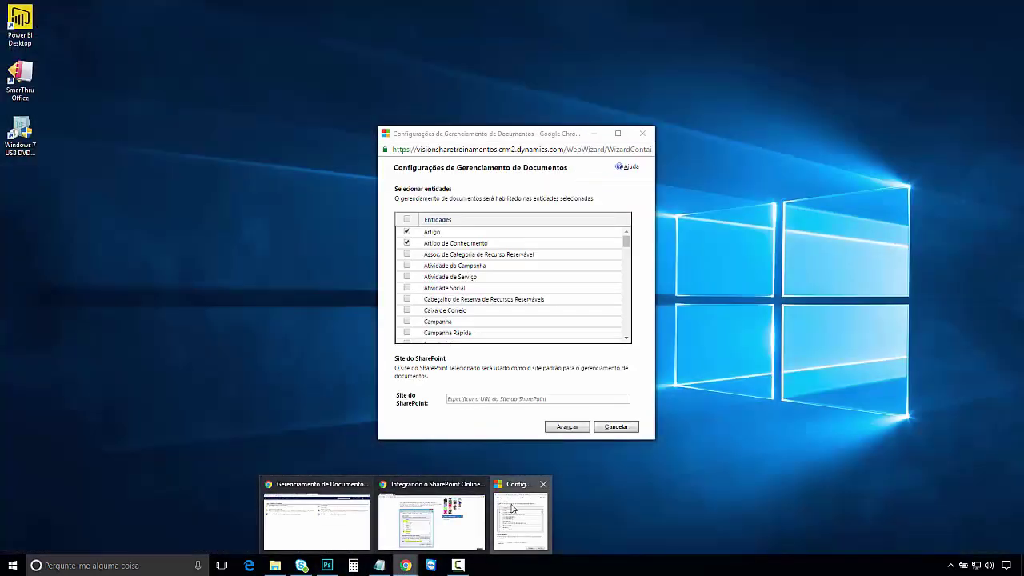
left_click(512, 508)
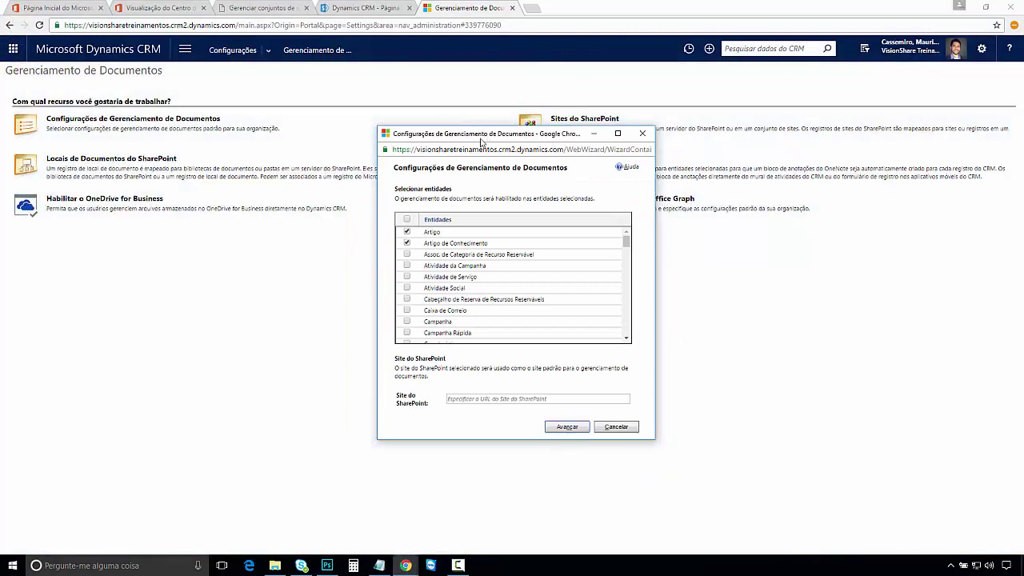
Step: Scroll the Entidades list and enable document management for Tarefa and Telefonema
left_click_drag(484, 137, 354, 136)
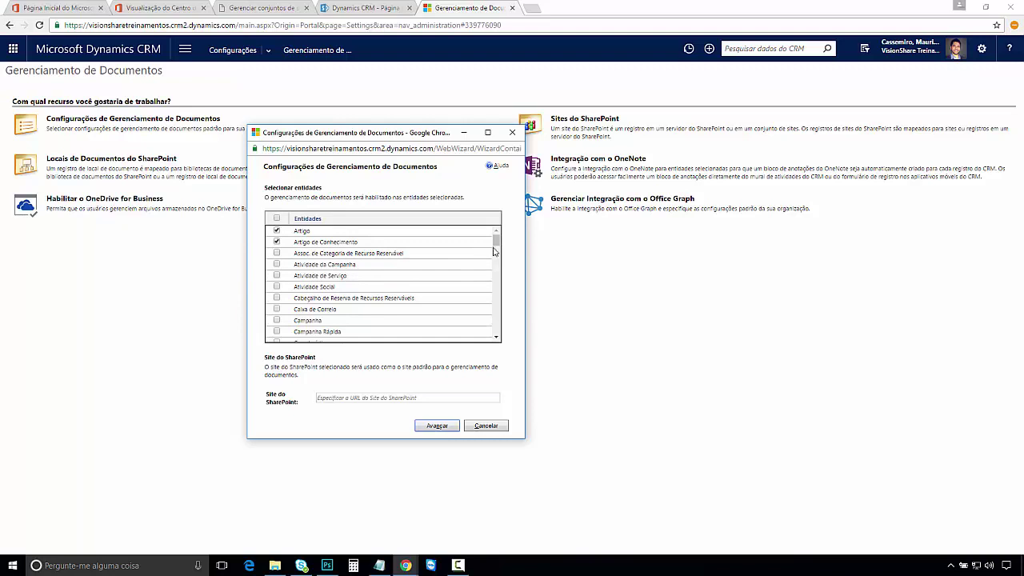
left_click_drag(496, 244, 497, 259)
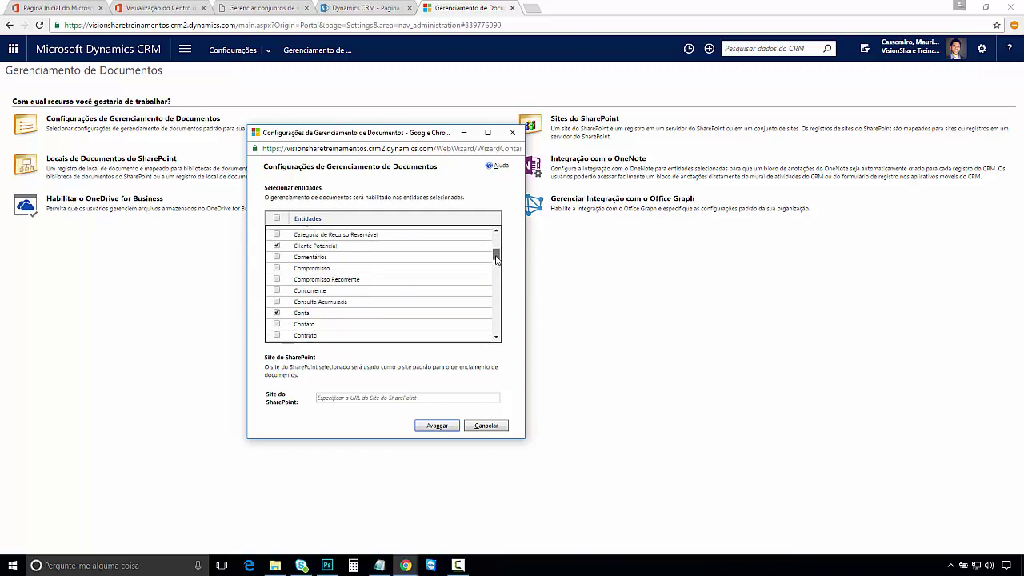
left_click_drag(497, 259, 496, 259)
left_click_drag(495, 256, 494, 332)
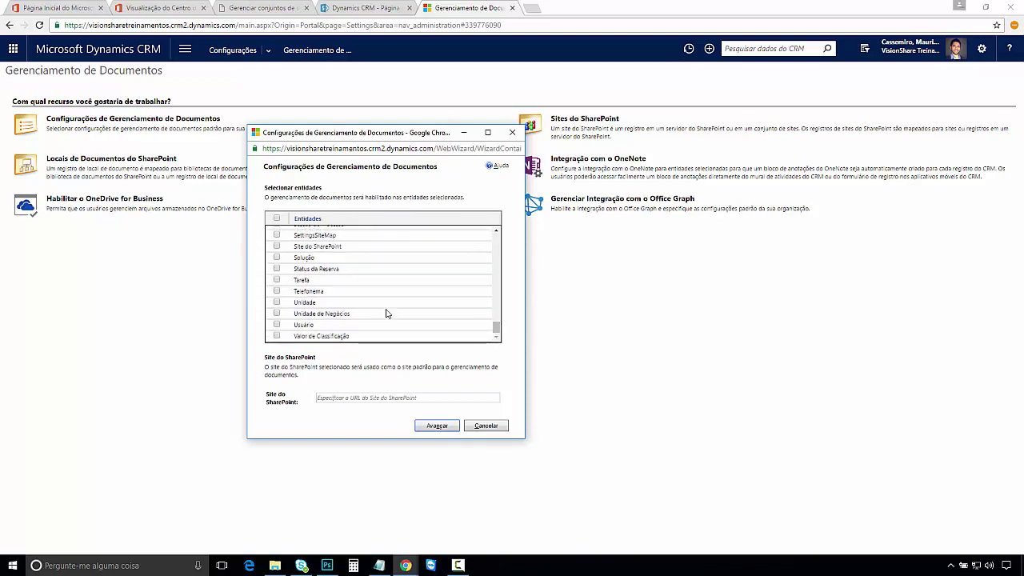
left_click(277, 282)
left_click(277, 291)
Step: Paste the /sites/crm SharePoint site URL into Site do SharePoint and advance
left_click(345, 395)
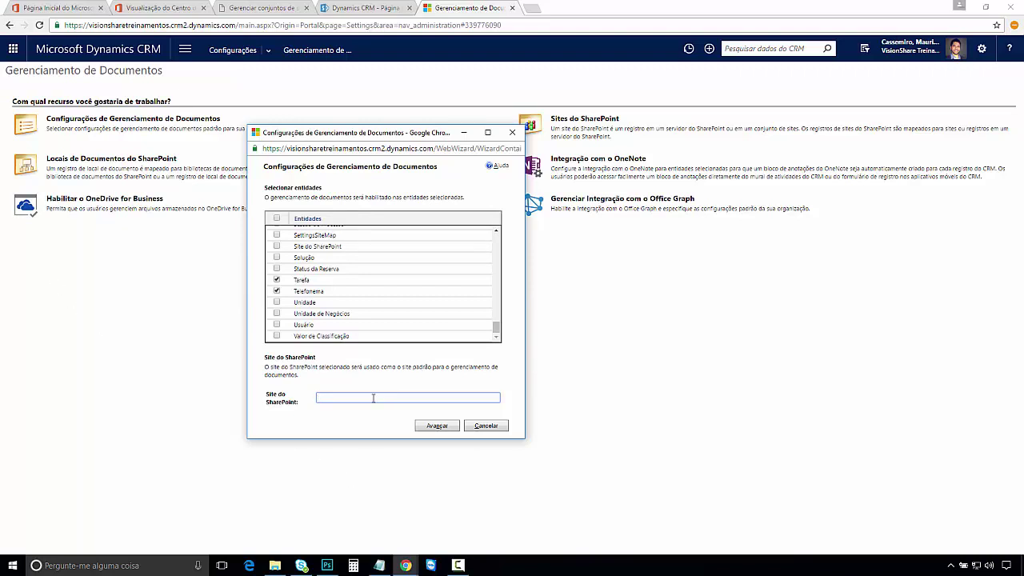
type("https://visionsharetreinamentos.sharepoint.com/sites/crm")
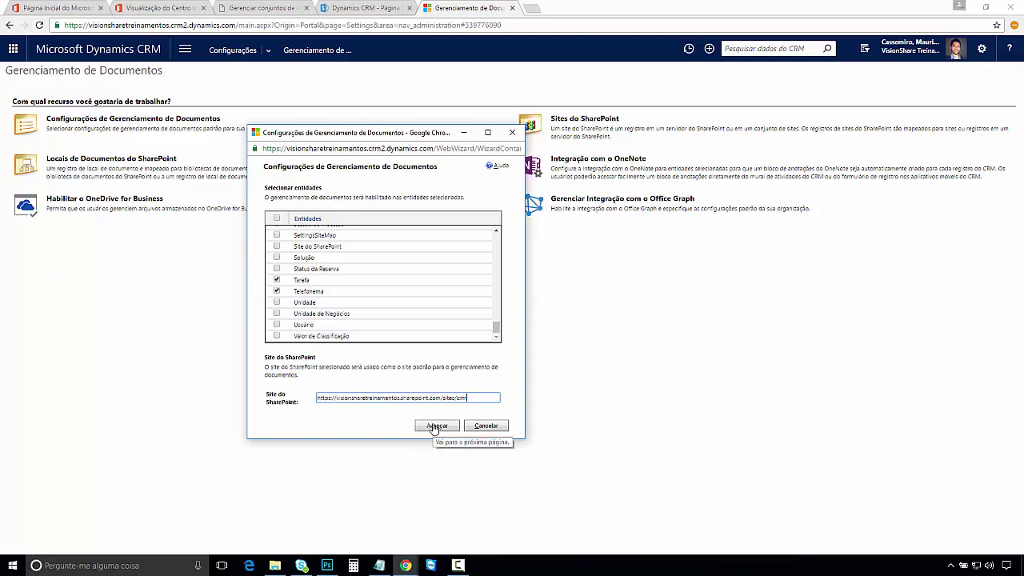
left_click(436, 426)
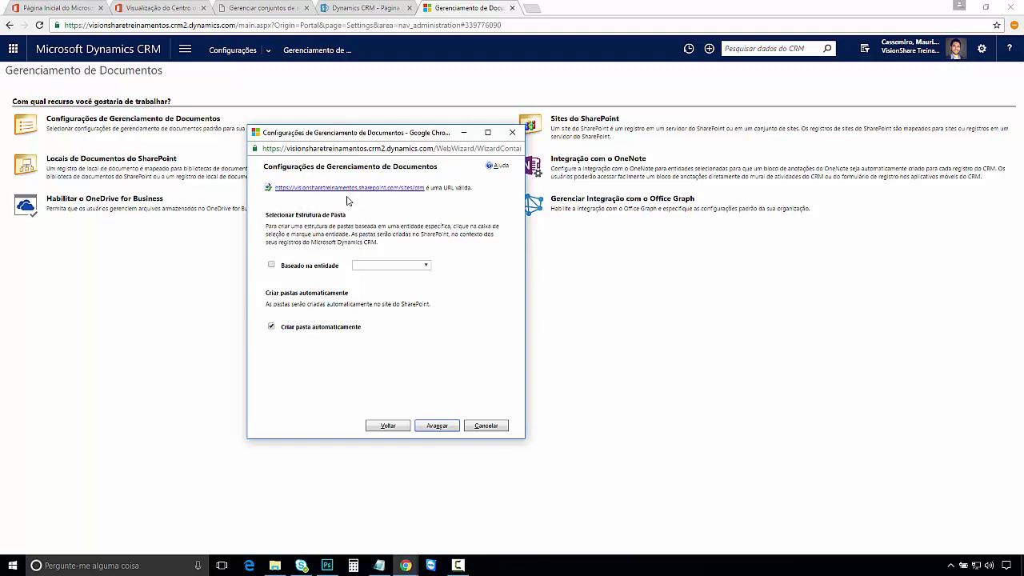
Step: Base the folder structure on the Conta entity, enable automatic folder creation, and advance
left_click(272, 266)
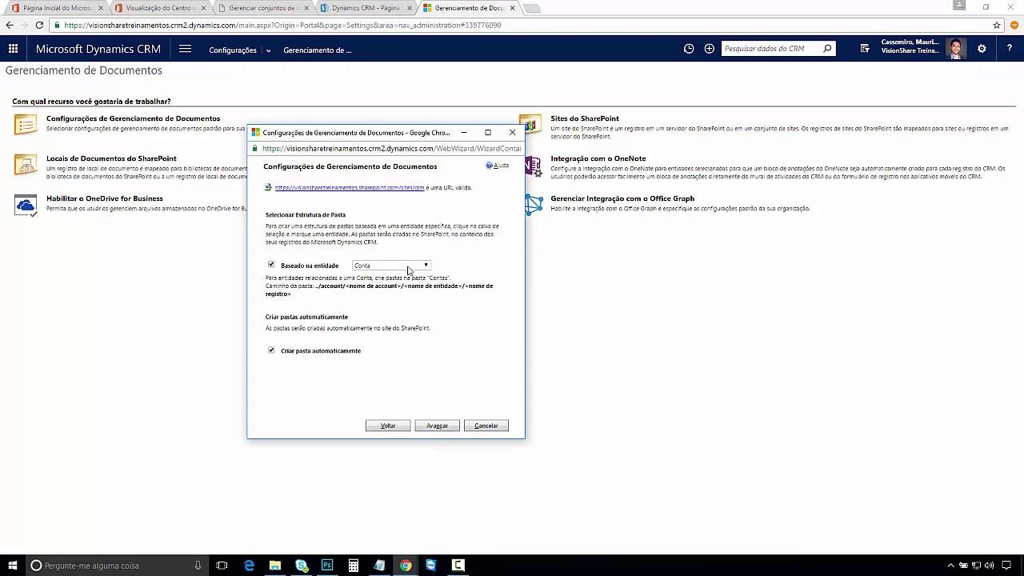
left_click(409, 267)
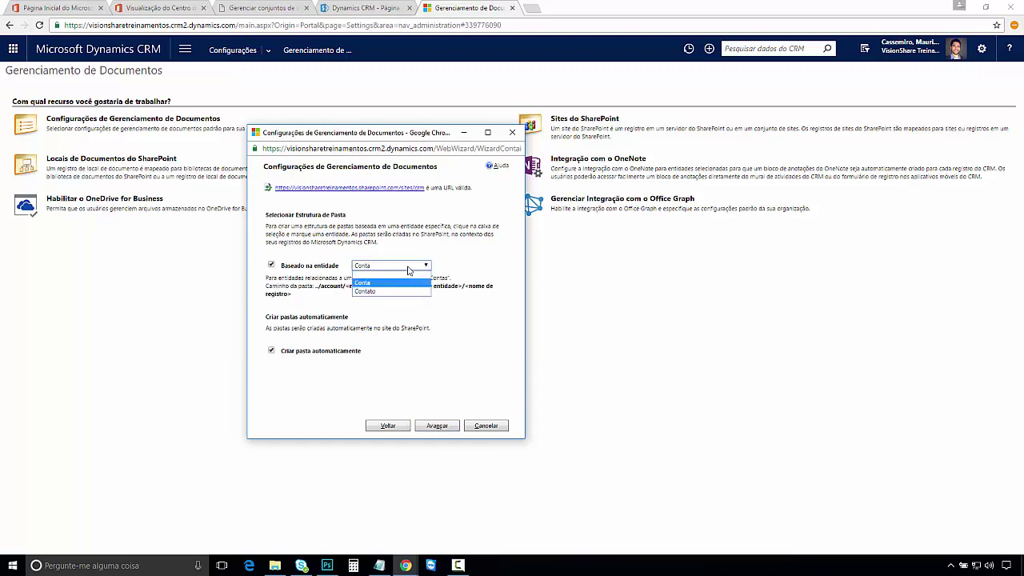
left_click(409, 270)
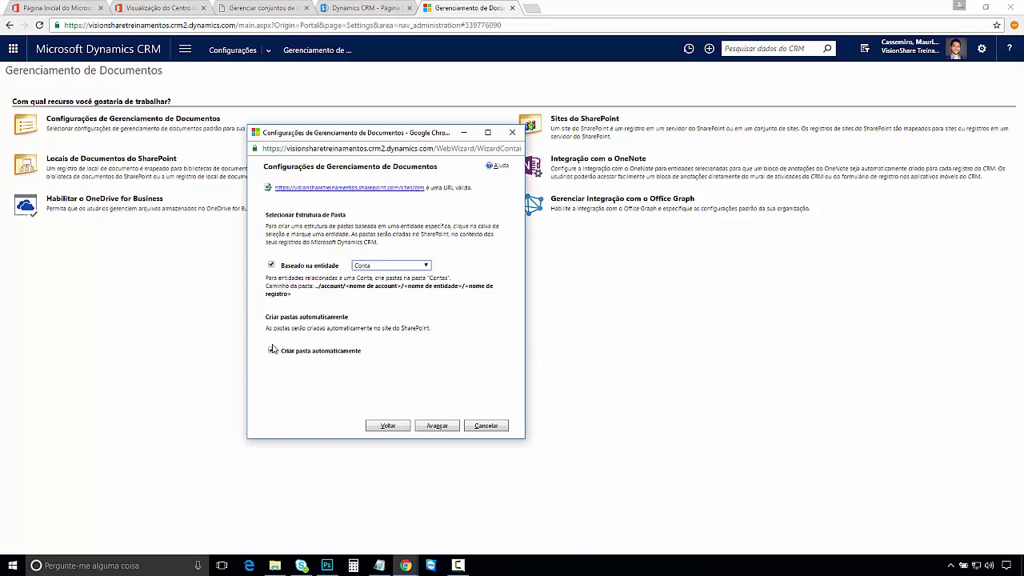
left_click(272, 350)
left_click(439, 427)
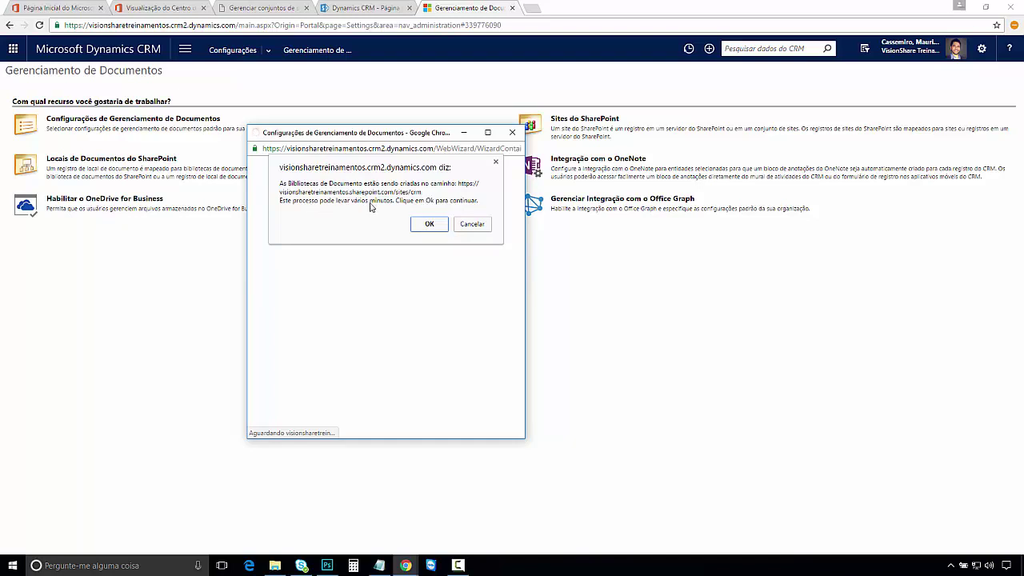
Step: Accept the library creation notice and review the 11 libraries created with Com Êxito status
left_click(435, 225)
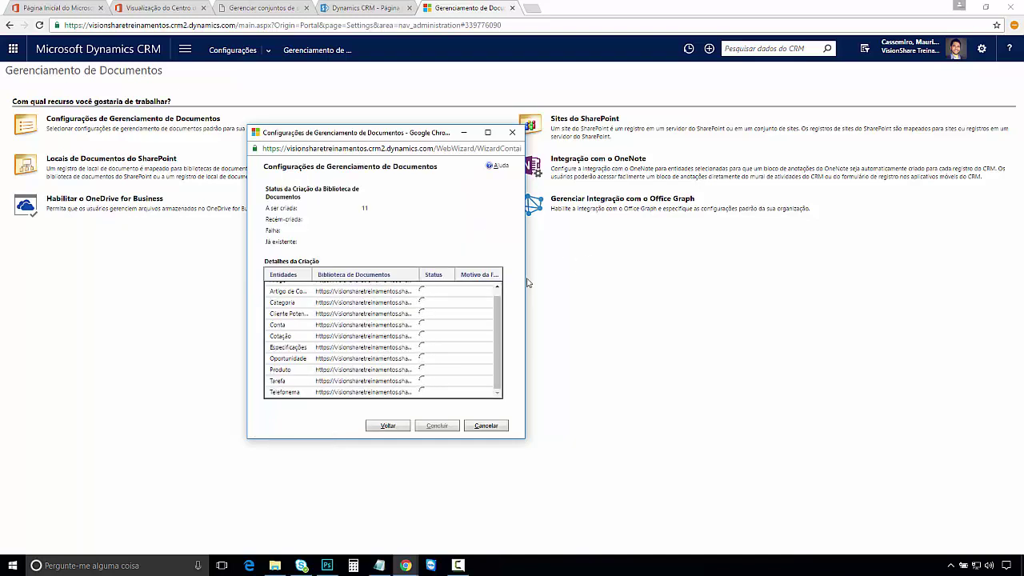
left_click_drag(508, 327, 500, 309)
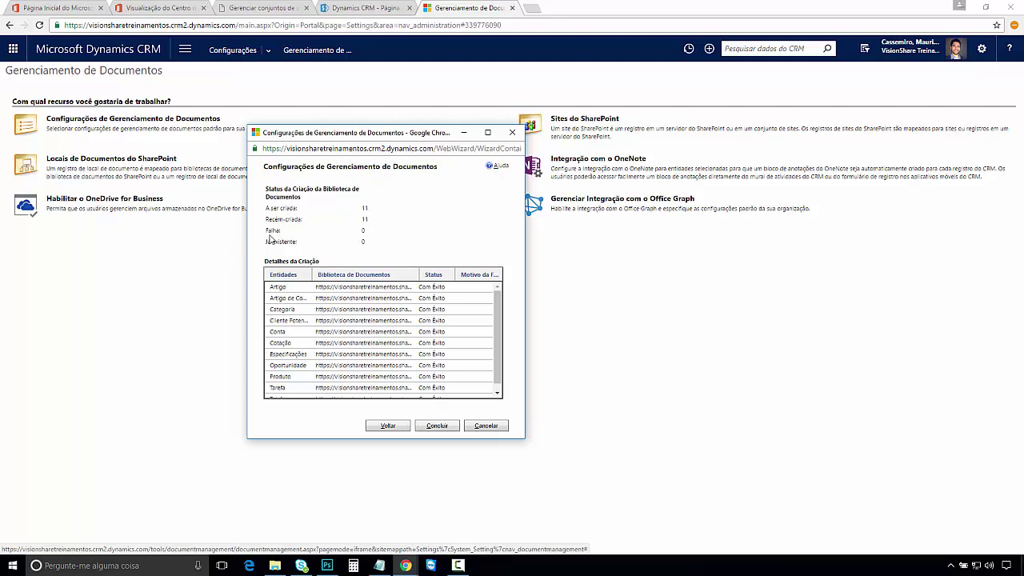
double_click(364, 218)
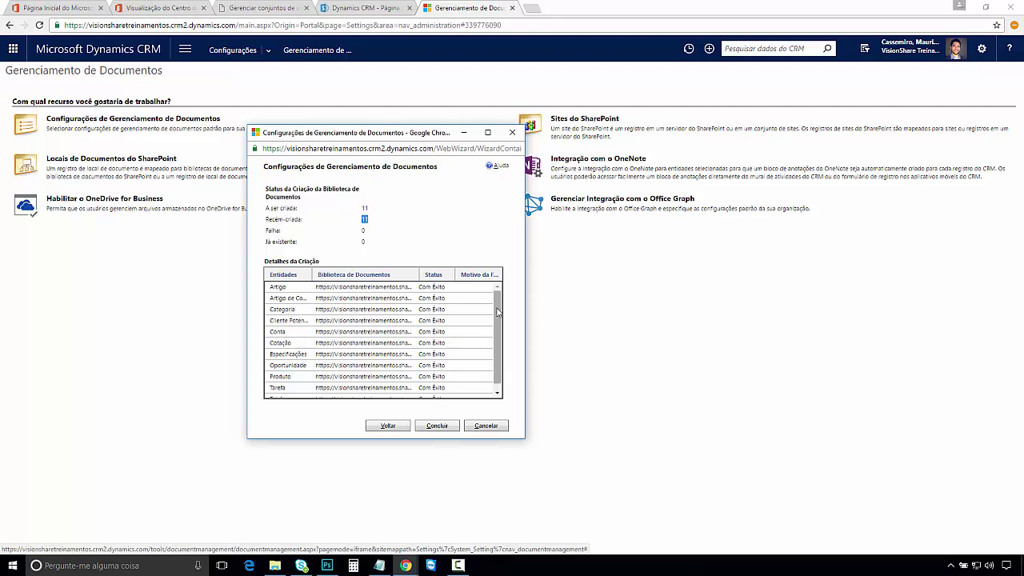
left_click_drag(497, 317, 497, 322)
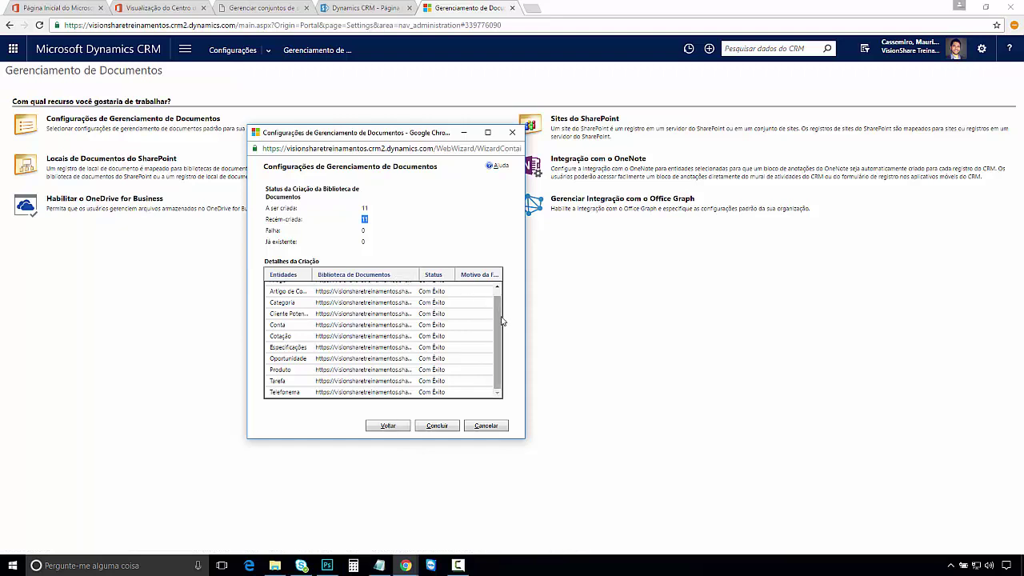
left_click_drag(497, 324, 496, 345)
Step: Close the document management wizard with Concluir and go to Vendas > Contas
left_click(437, 425)
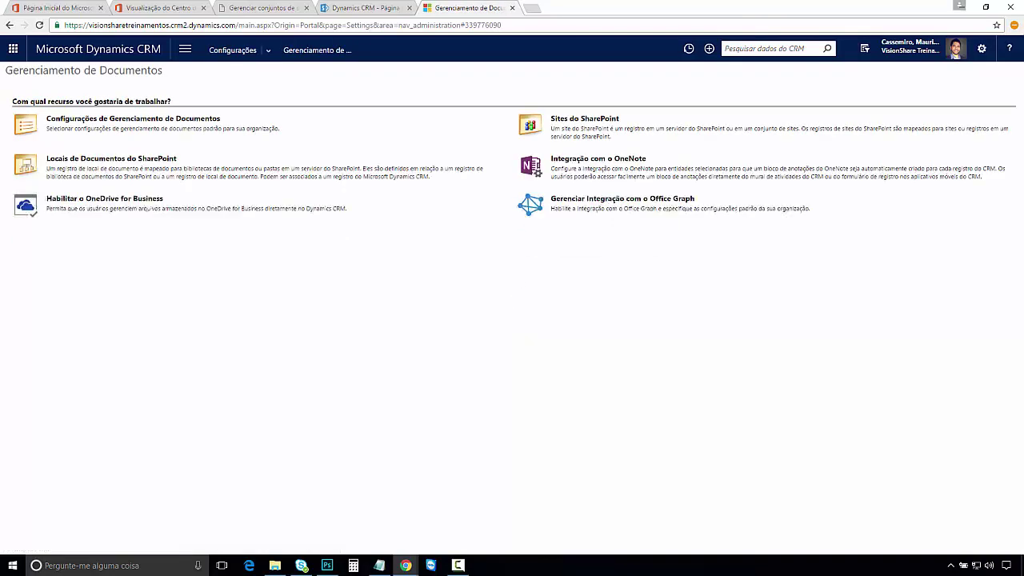
left_click(185, 50)
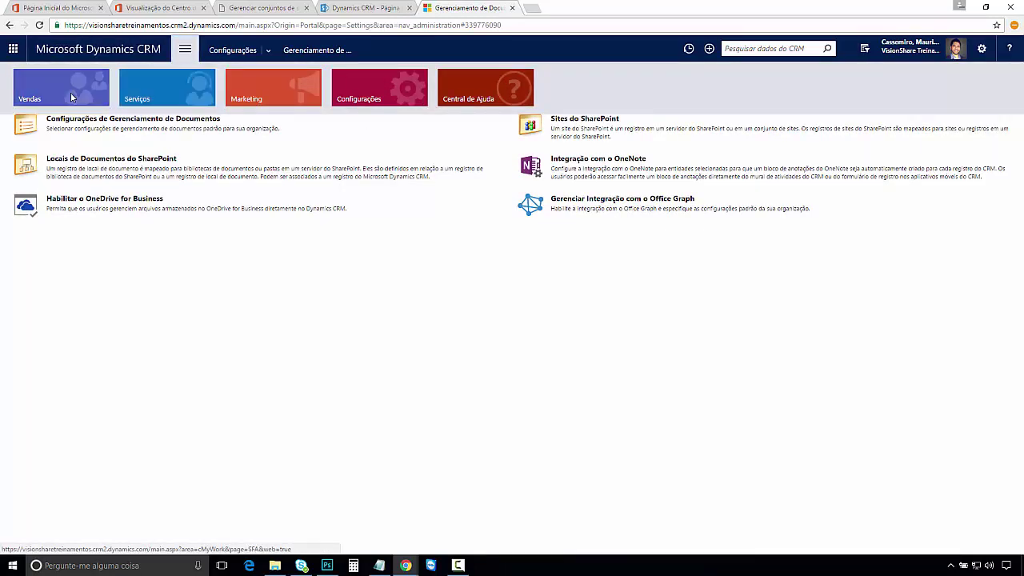
left_click(100, 94)
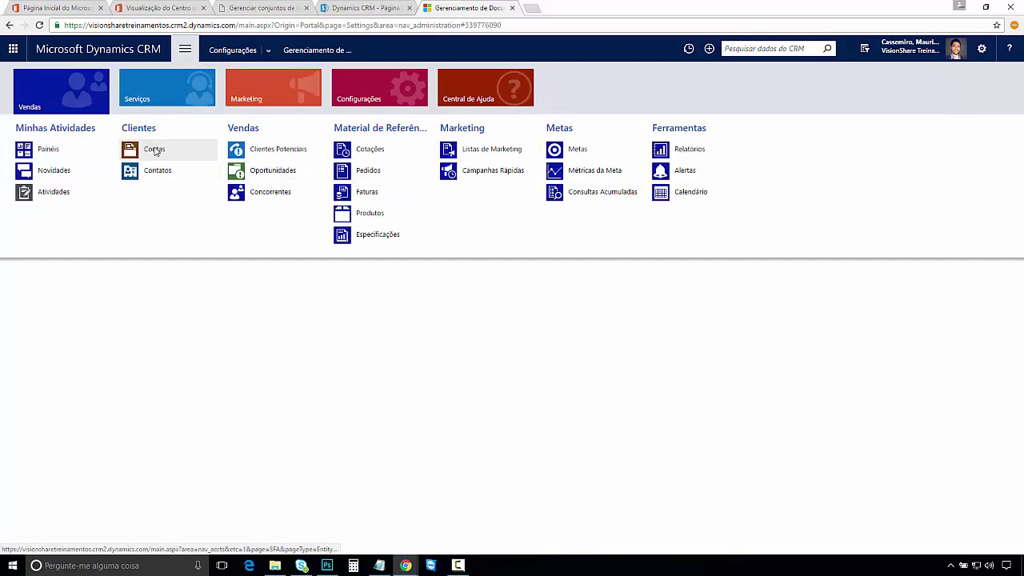
left_click(153, 150)
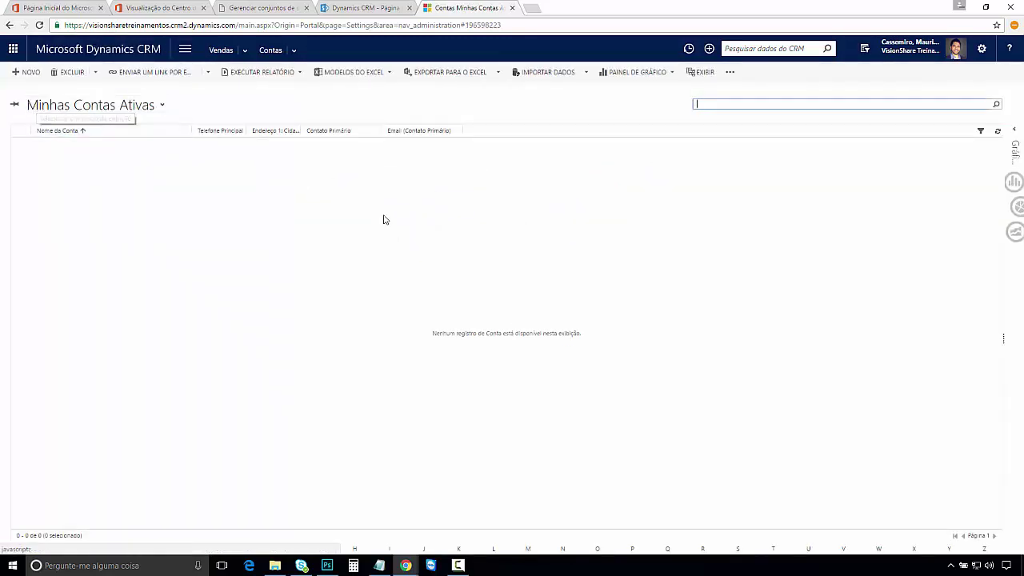
Step: Switch to the Contas Ativas view and open the Litware account record's related-sections menu
left_click(161, 107)
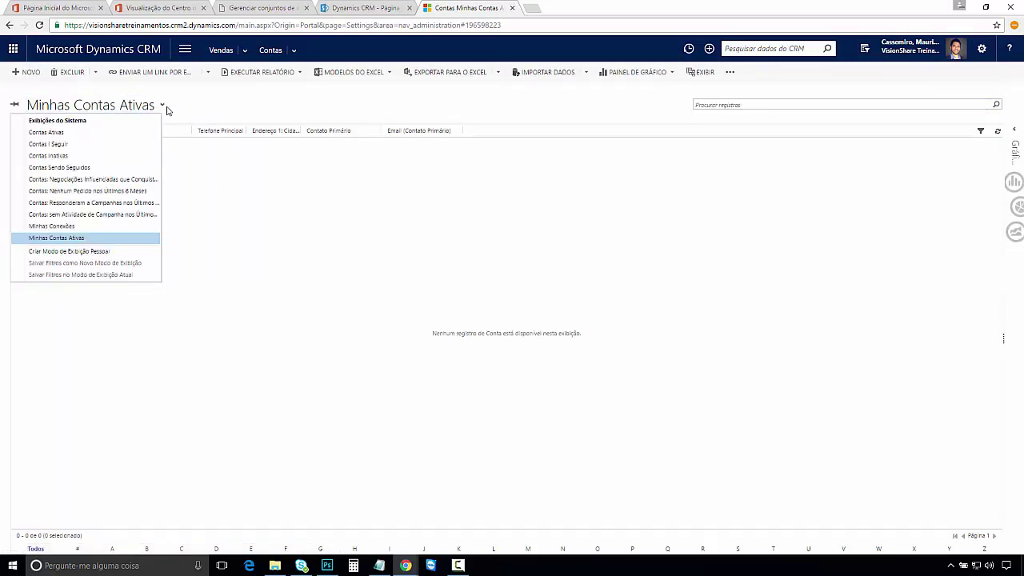
left_click(54, 133)
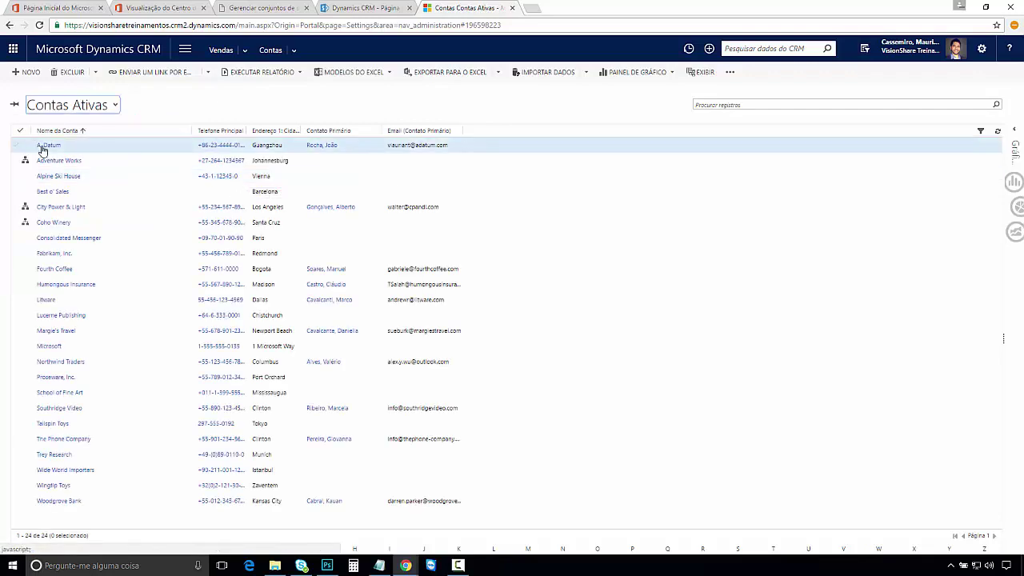
left_click(48, 300)
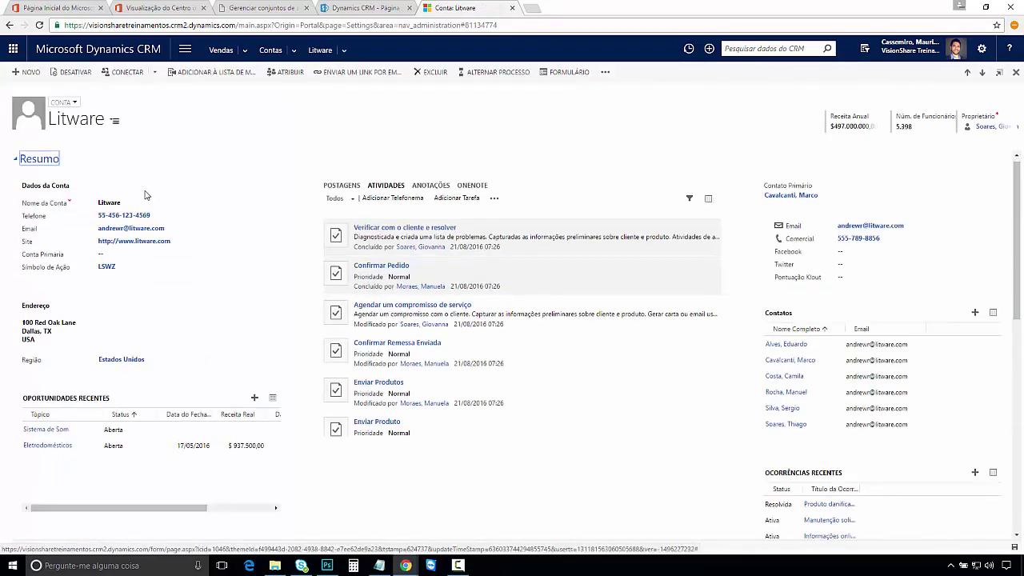
scroll(1017, 181, "down", 5)
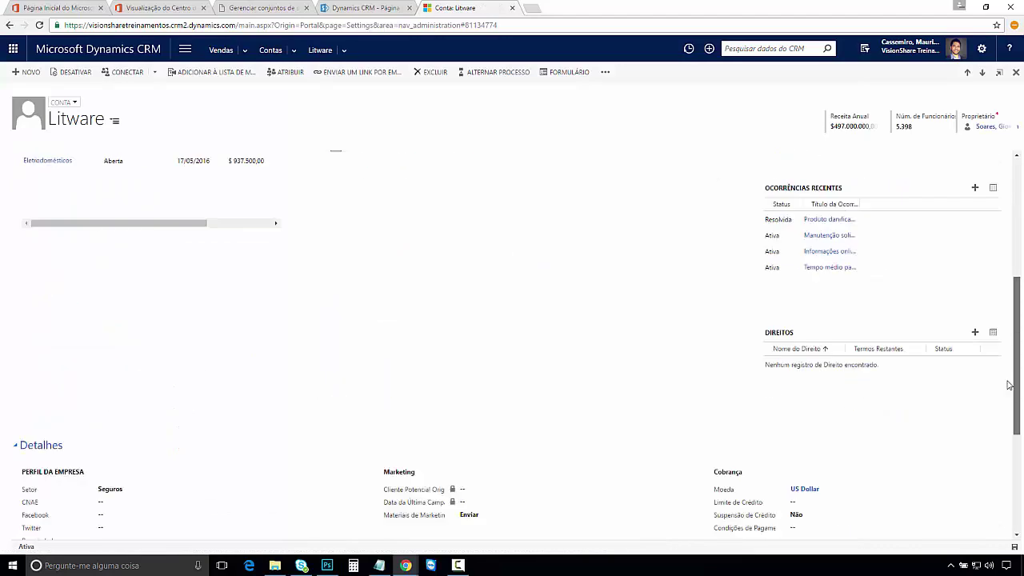
scroll(1018, 181, "up", 5)
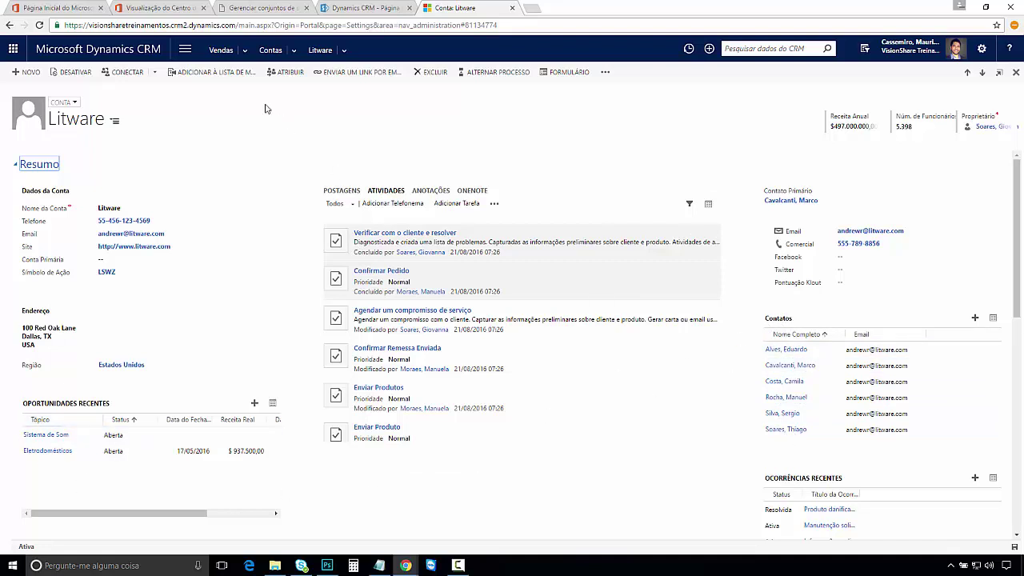
left_click(344, 50)
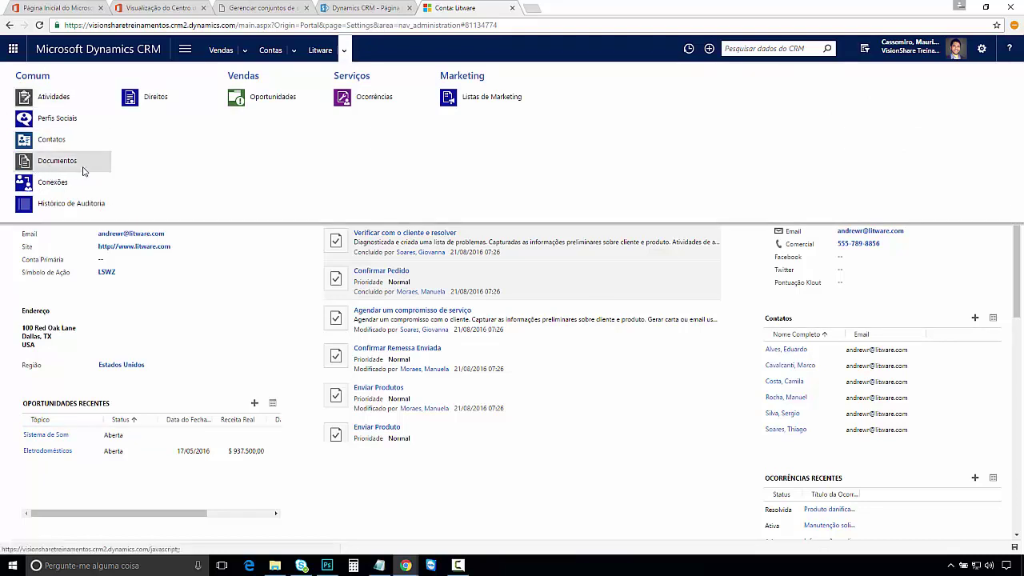
Step: Show Litware's Documentos grid and open the Carregar upload dialog
left_click(46, 169)
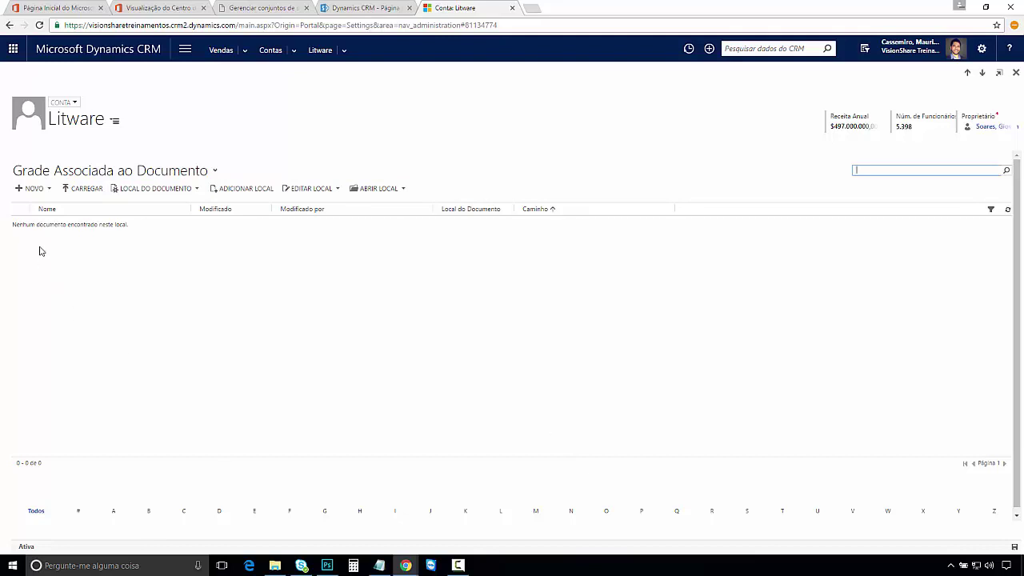
left_click(50, 190)
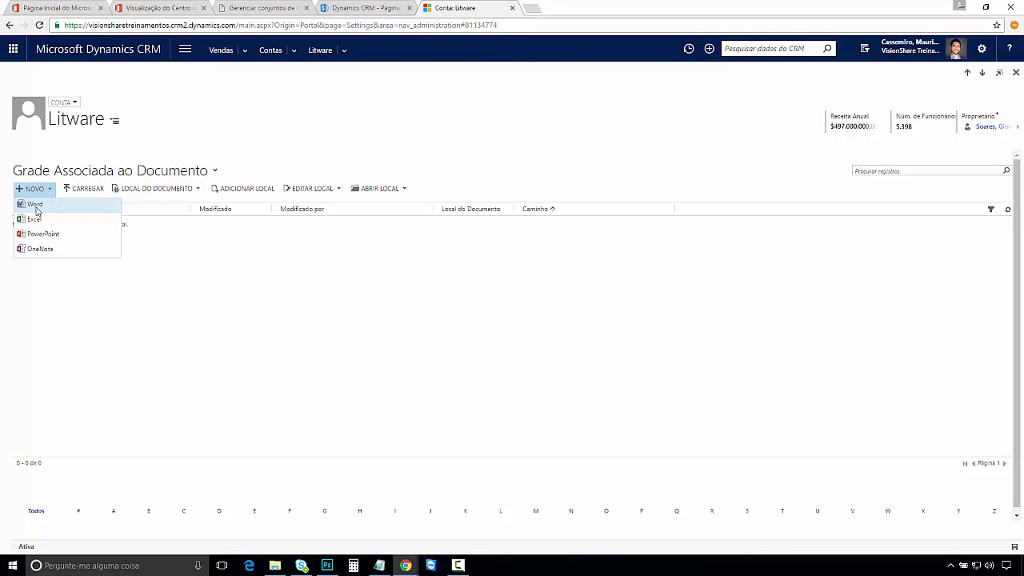
left_click(149, 328)
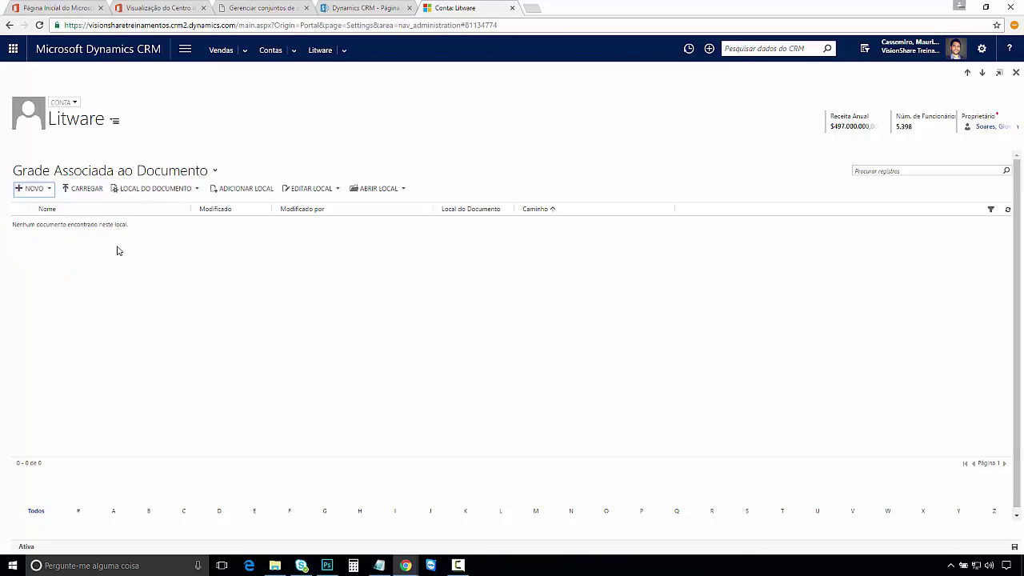
left_click(85, 189)
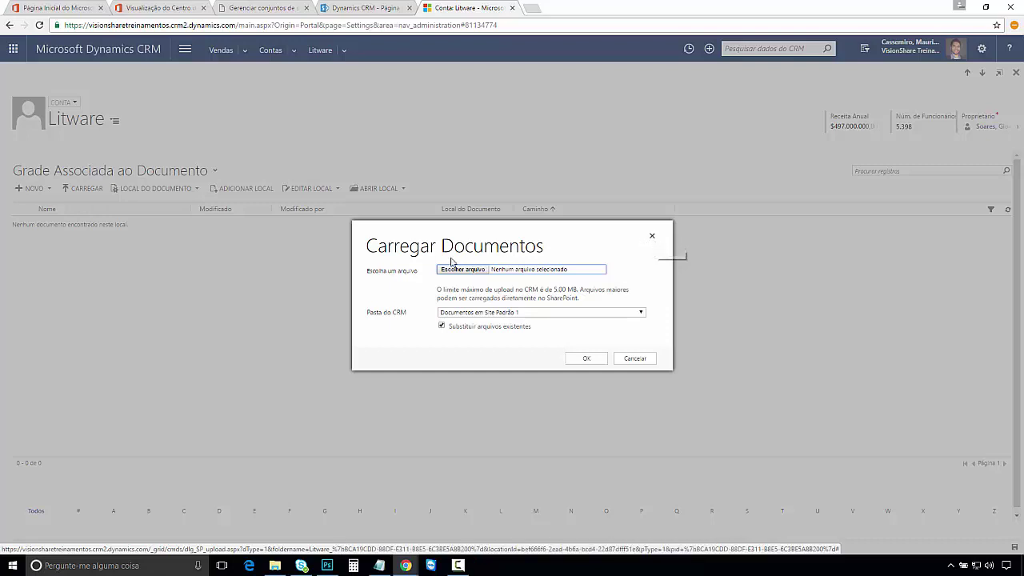
left_click(470, 314)
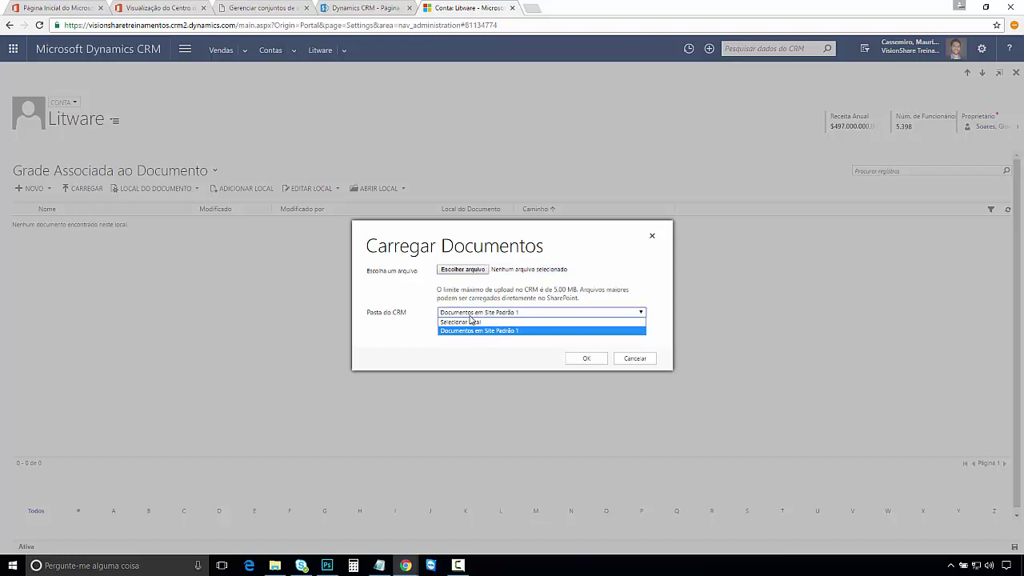
left_click(652, 236)
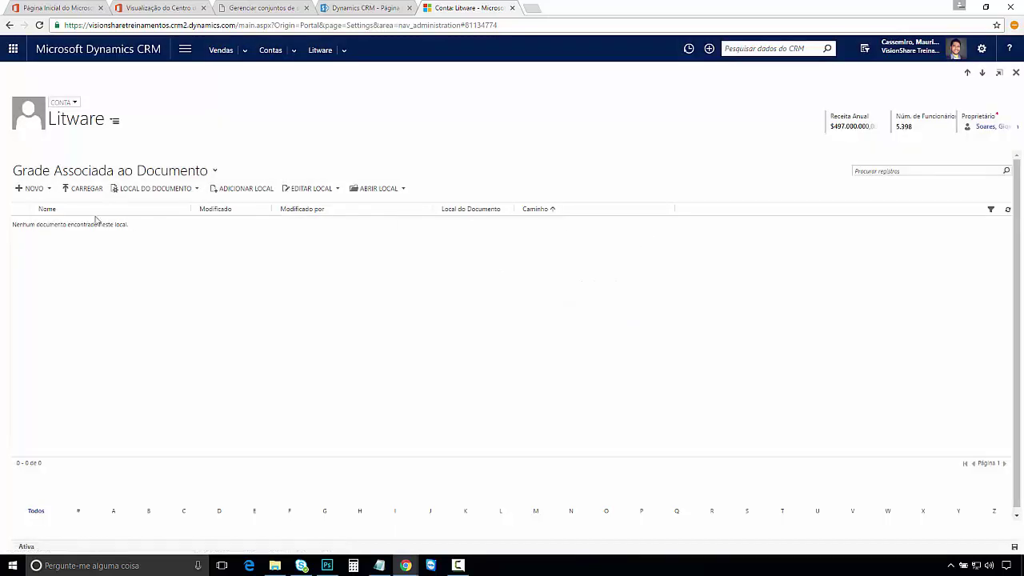
left_click(188, 190)
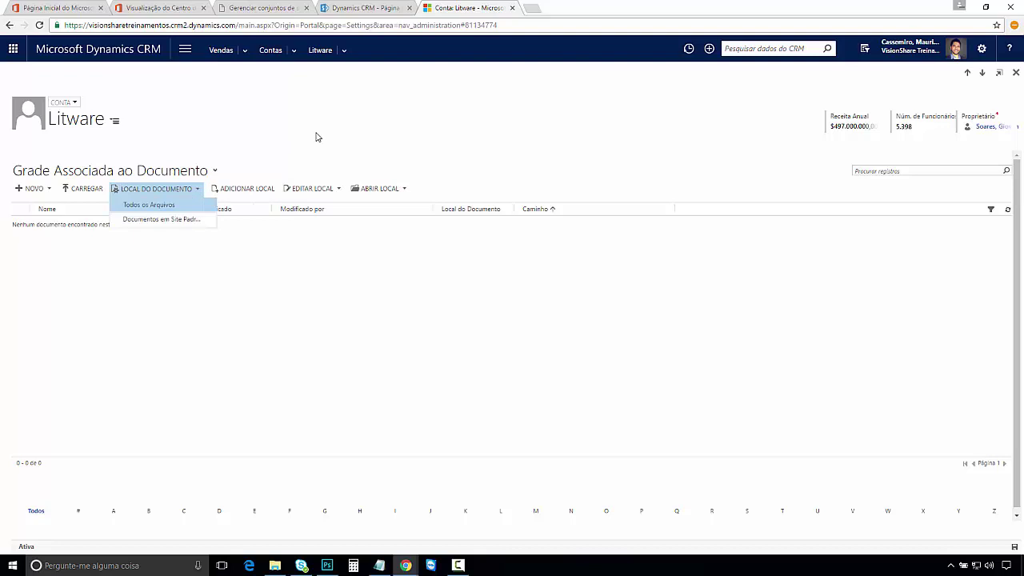
left_click(316, 316)
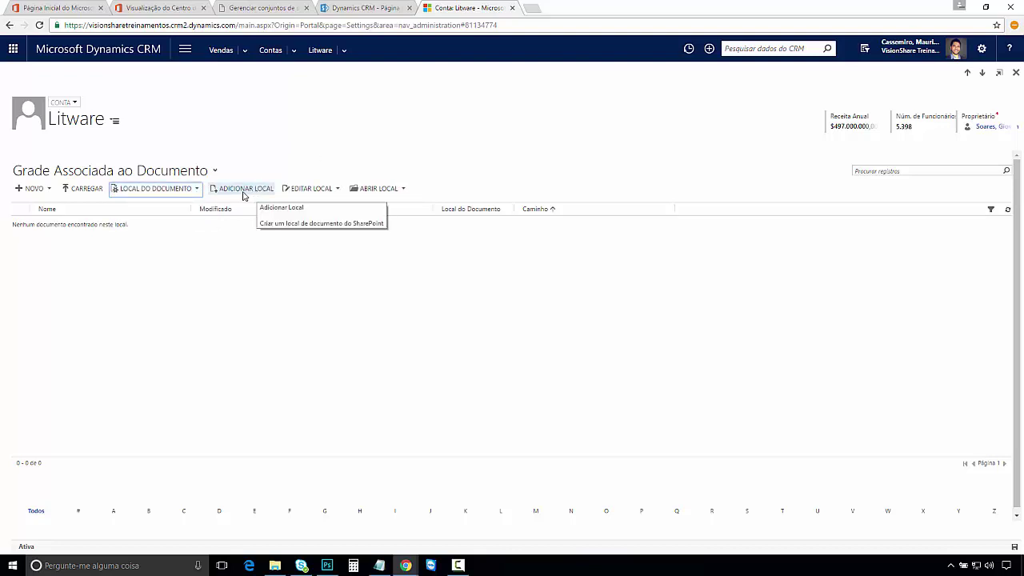
left_click(336, 189)
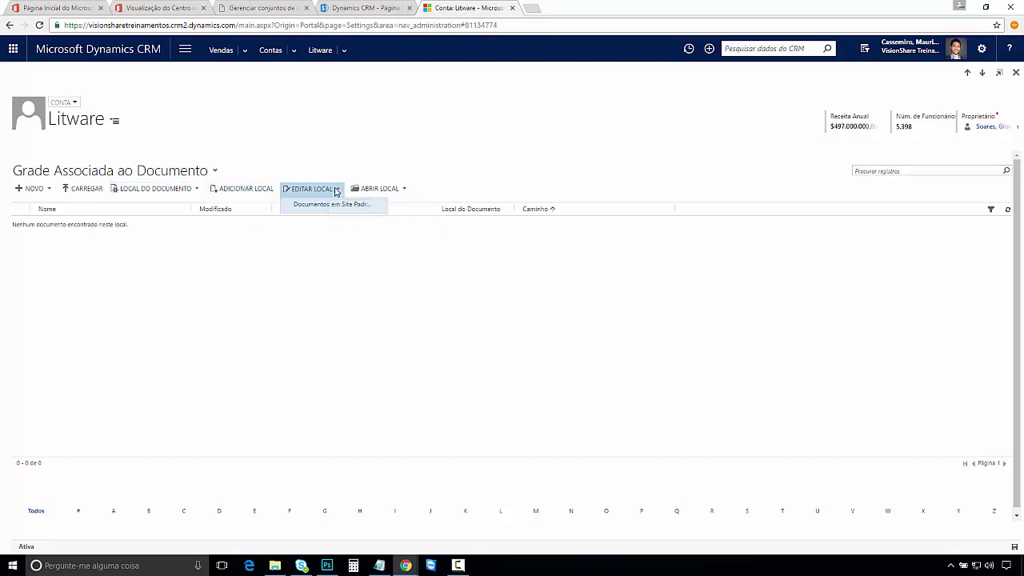
left_click(414, 160)
left_click(403, 188)
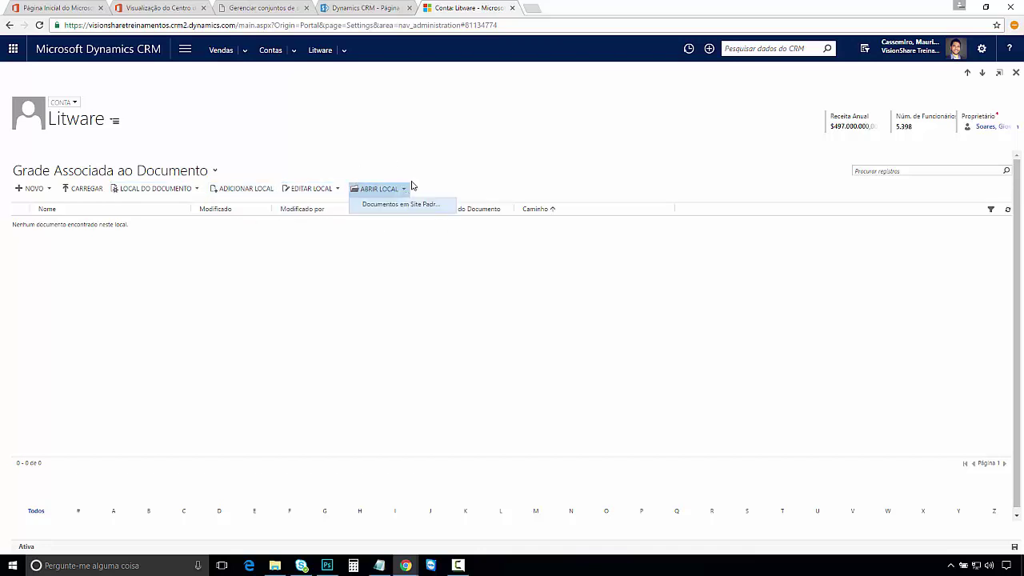
left_click(492, 169)
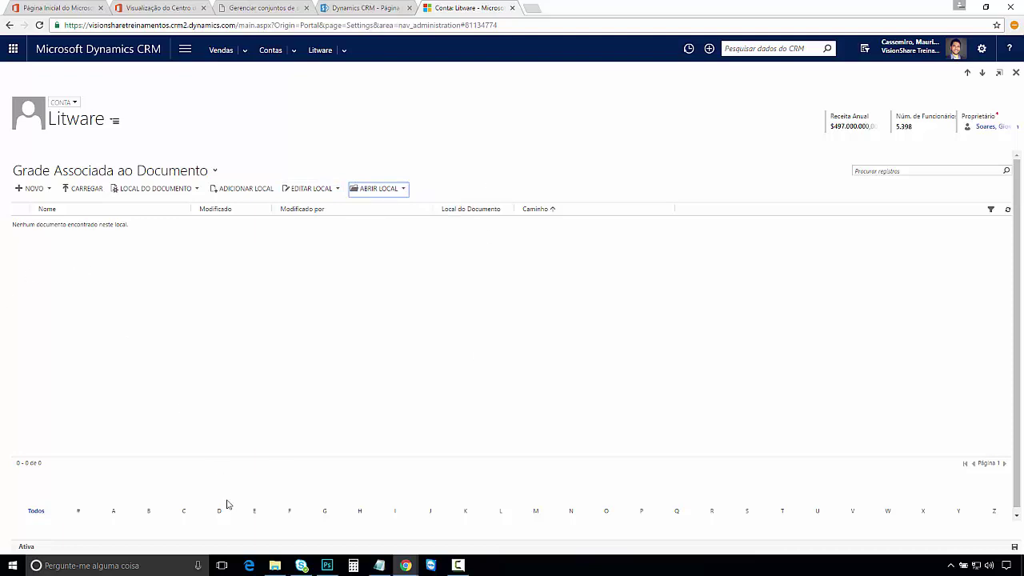
left_click(275, 566)
left_click(275, 565)
left_click(46, 190)
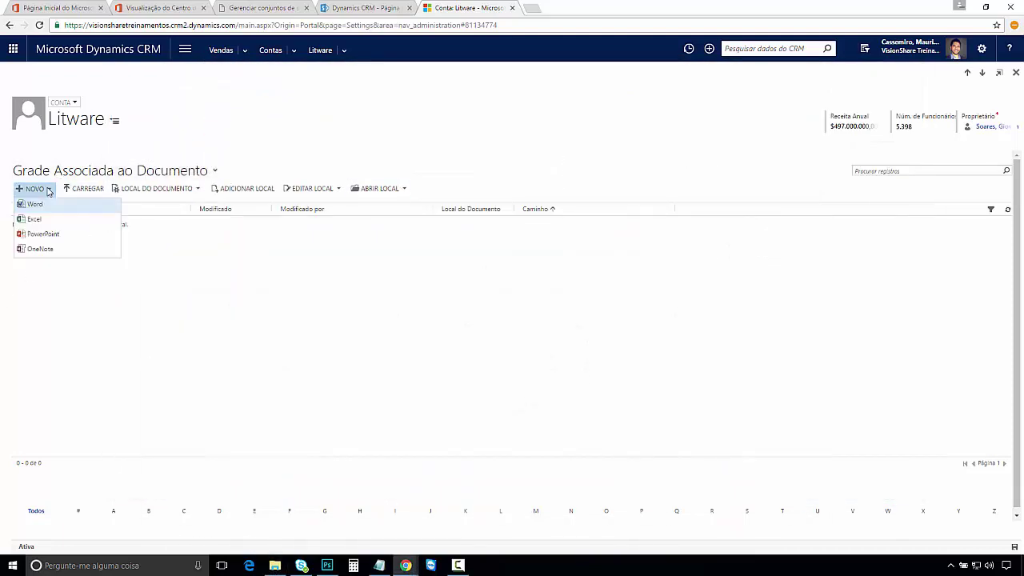
Step: Upload Import_User_Sample_pt-BR.xlsx from the Documentos folder to Litware's document grid
left_click(88, 189)
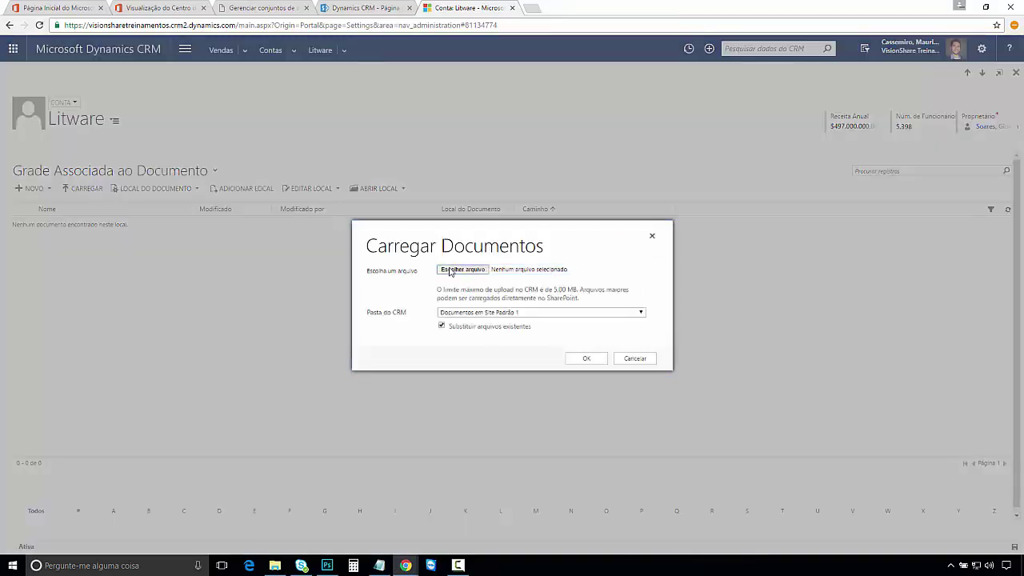
left_click(450, 270)
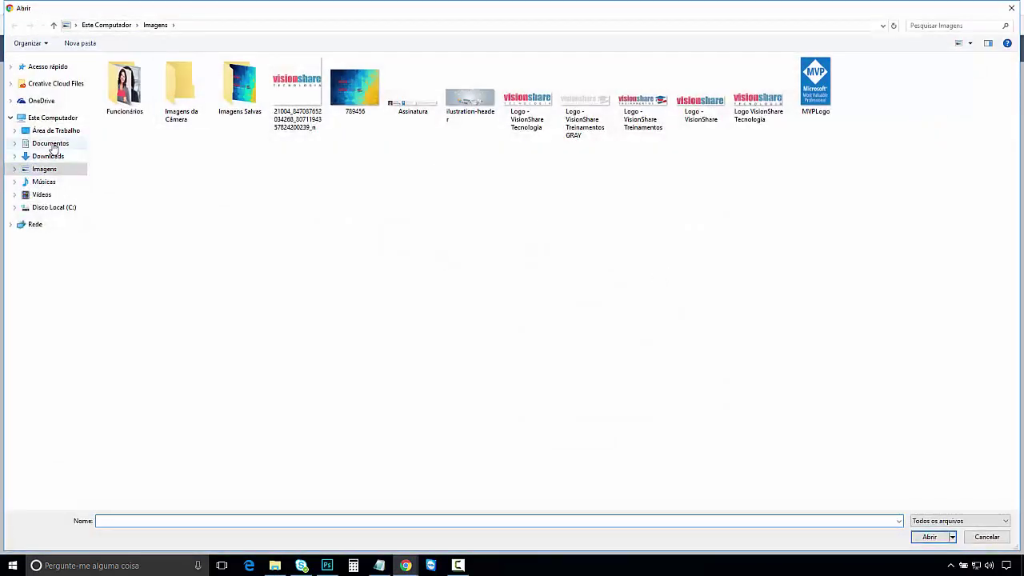
left_click(51, 144)
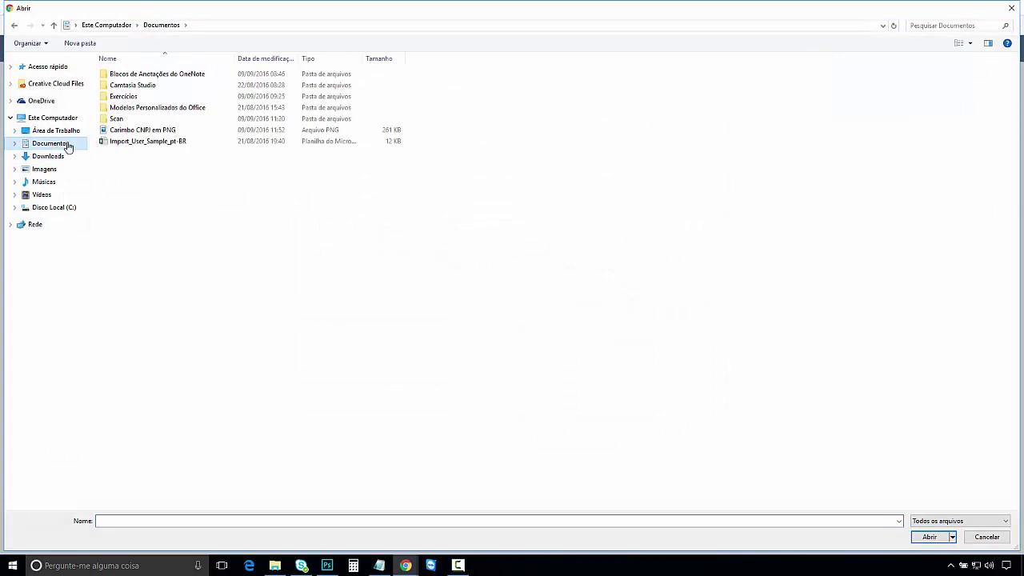
double_click(140, 143)
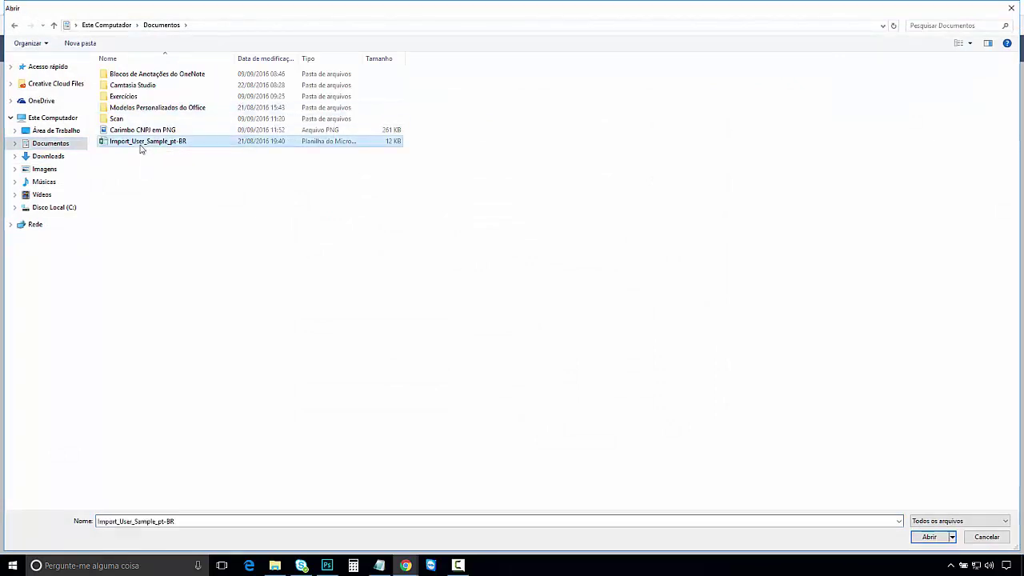
left_click(586, 359)
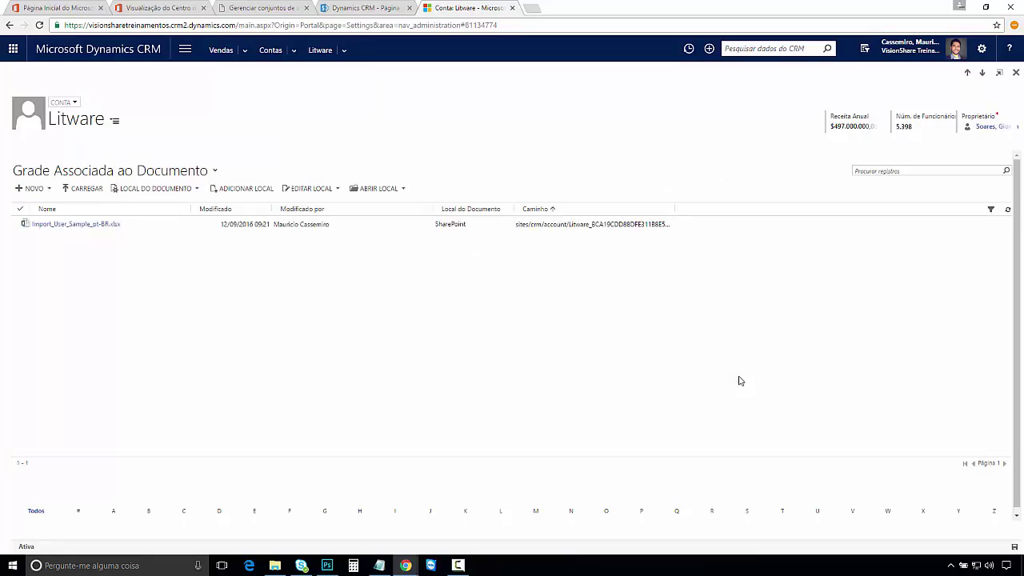
Step: Select the uploaded file's row and widen the Caminho column to show its full path
left_click(15, 226)
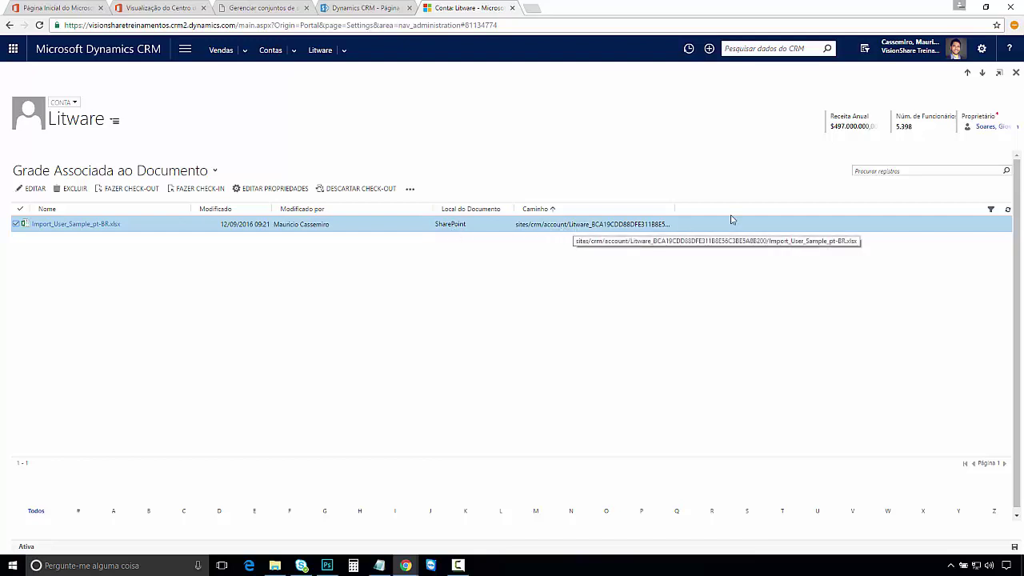
left_click_drag(787, 201, 874, 201)
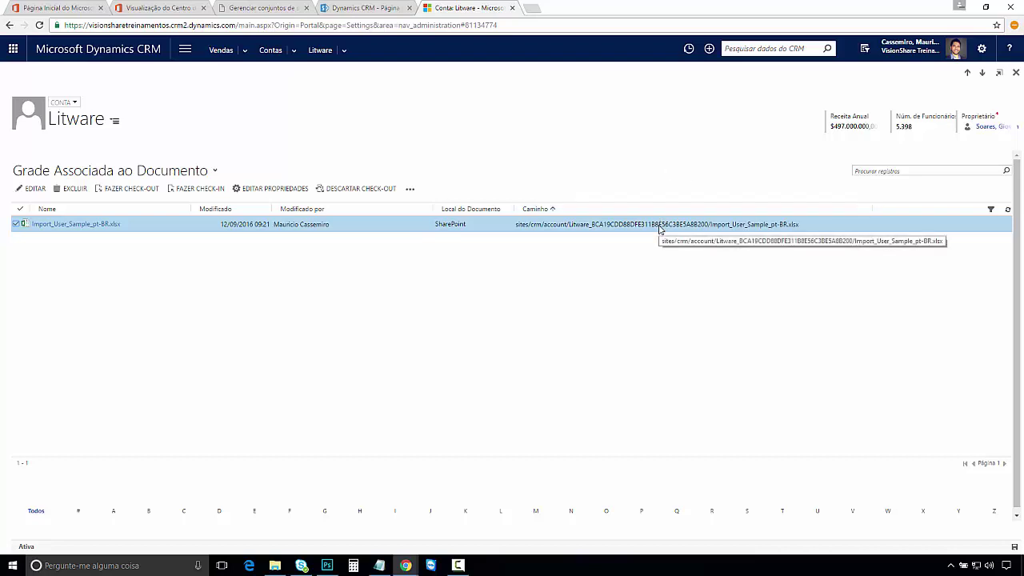
Step: Reload the SharePoint site, briefly open Documentos, then go back and open Conteúdo do Site
left_click(336, 10)
key("Return")
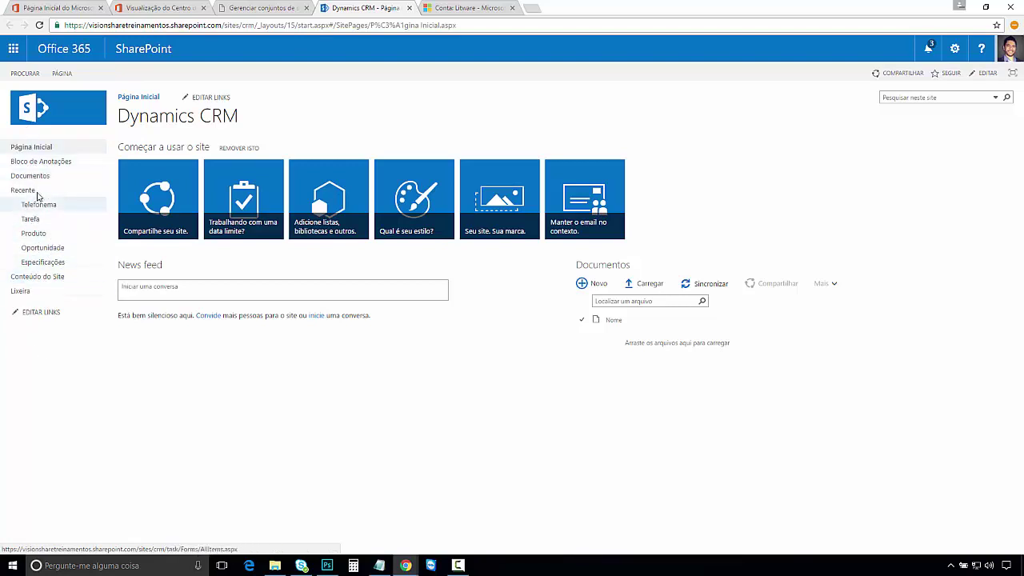
left_click(41, 180)
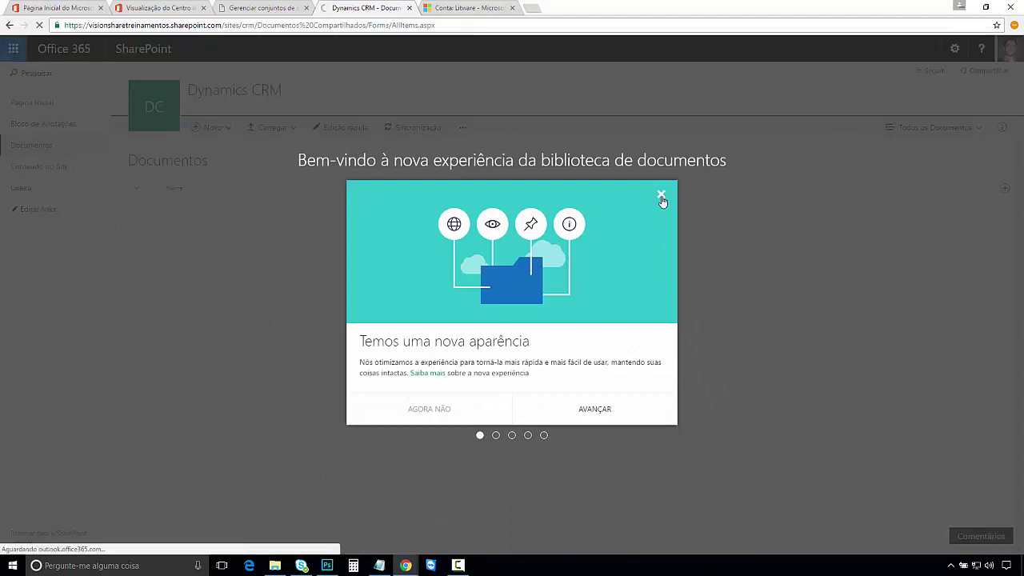
left_click(661, 195)
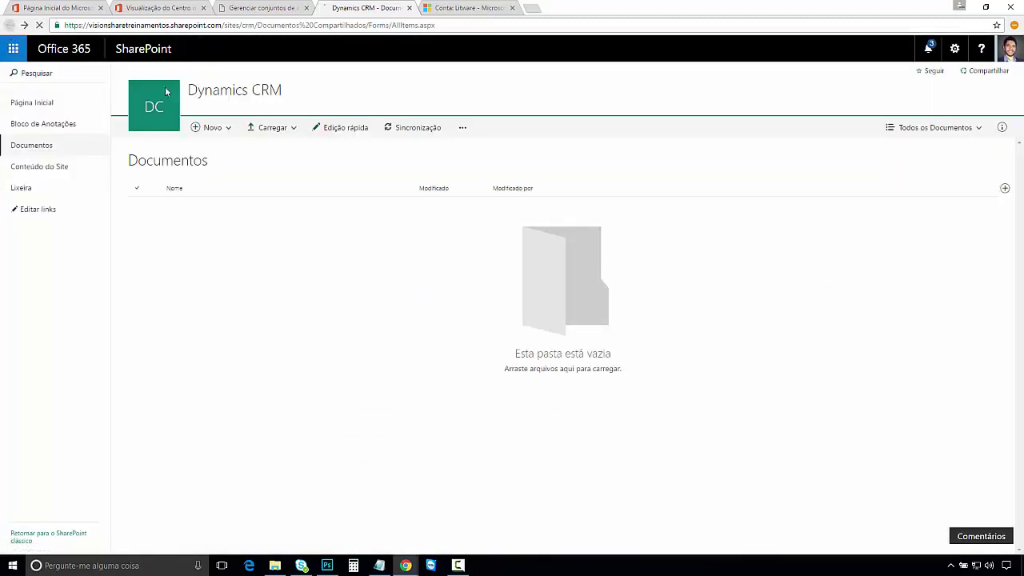
left_click(9, 25)
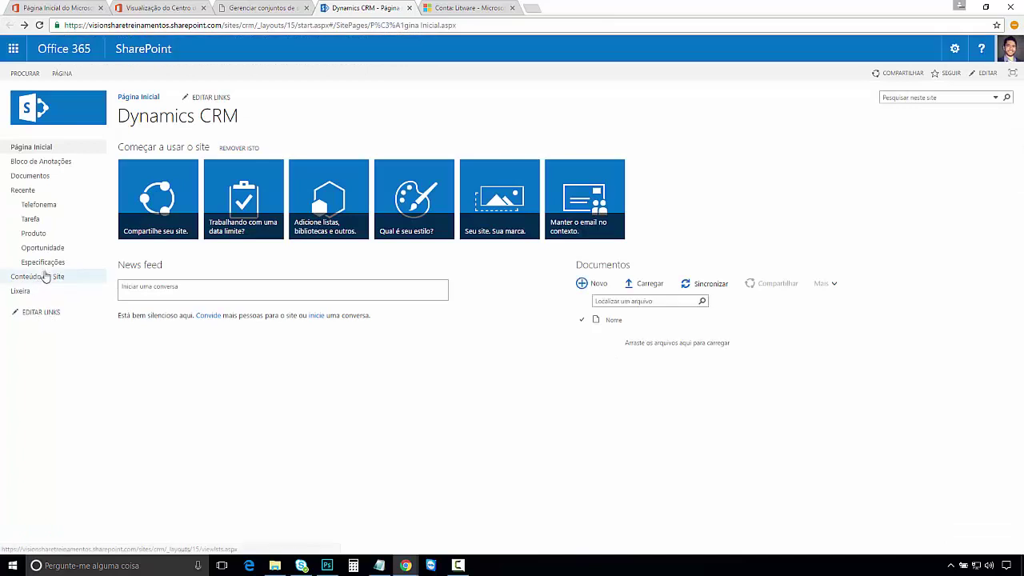
left_click(41, 277)
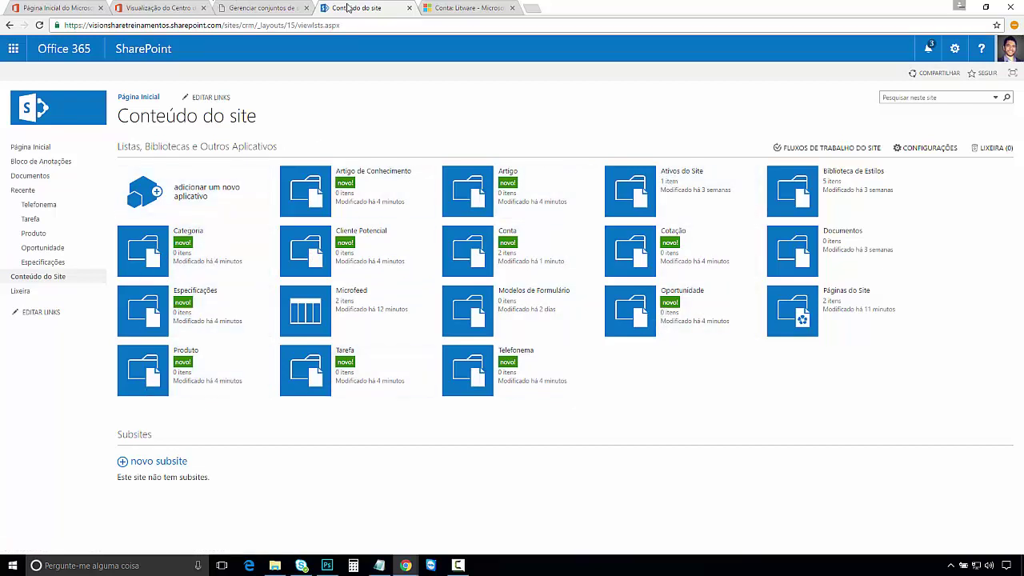
Step: In Conta's Litware folder, select Import_User_Sample_pt-BR.xlsx, then return to the Litware CRM tab
left_click(459, 10)
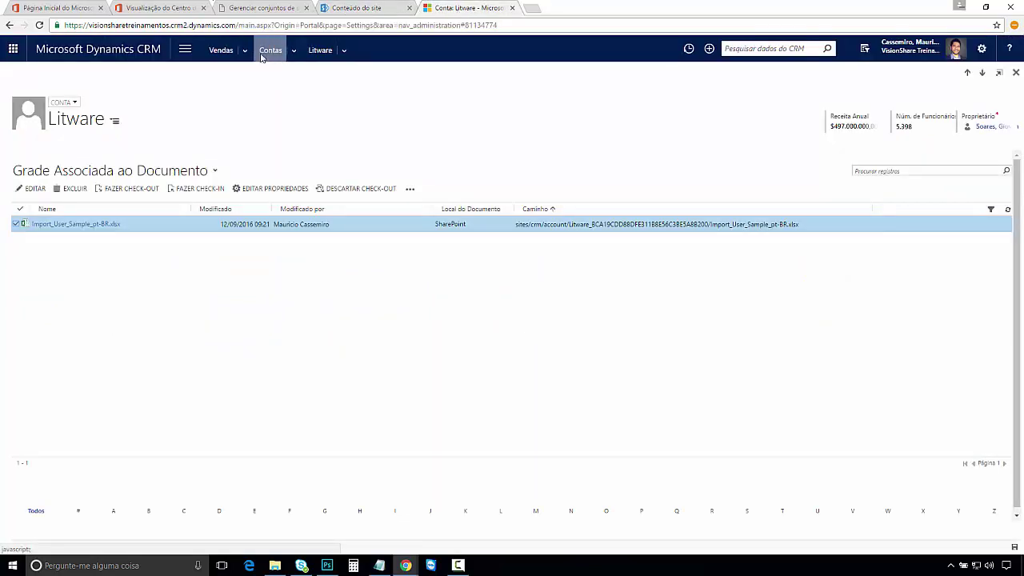
left_click(356, 8)
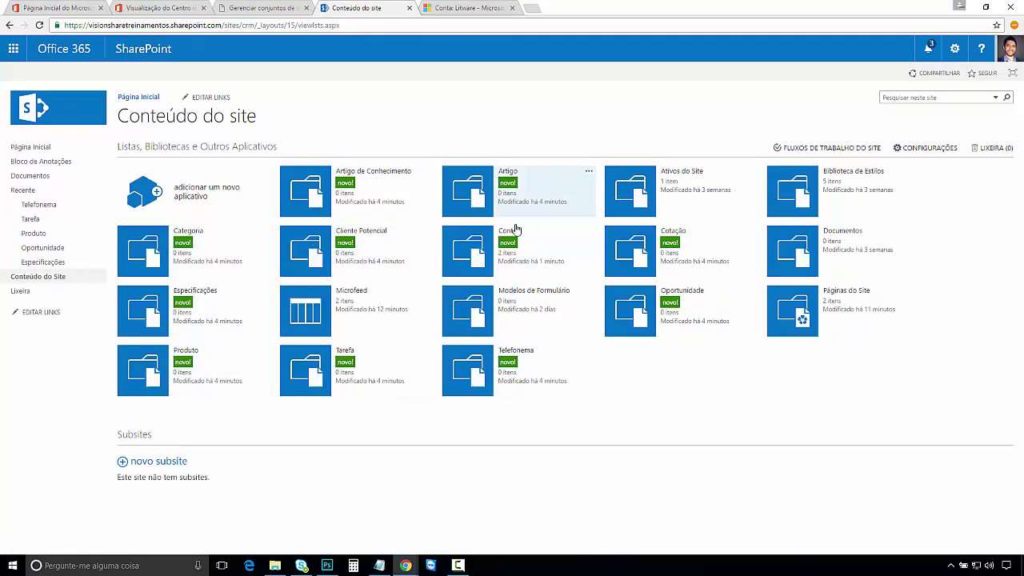
left_click(468, 251)
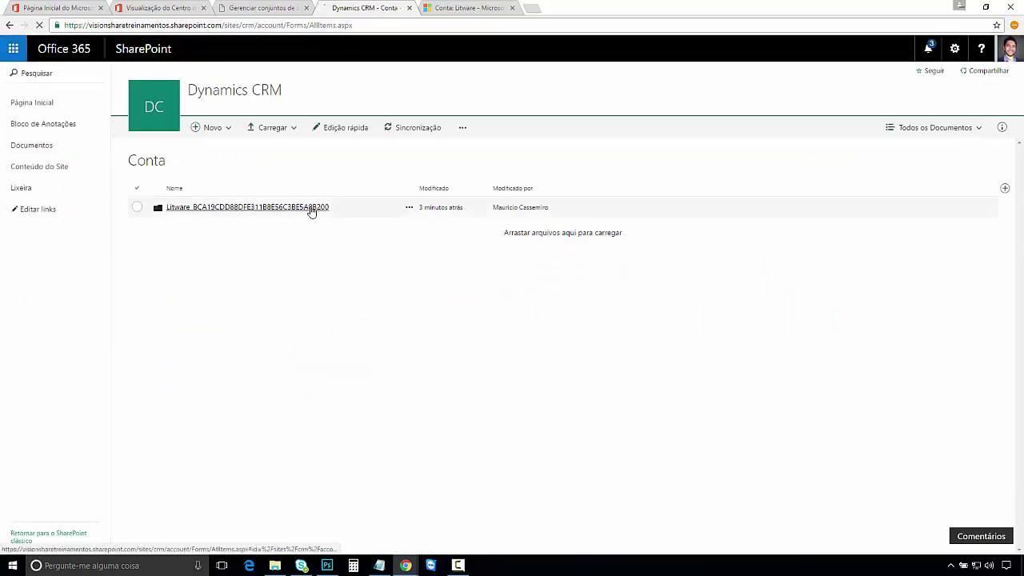
left_click(224, 209)
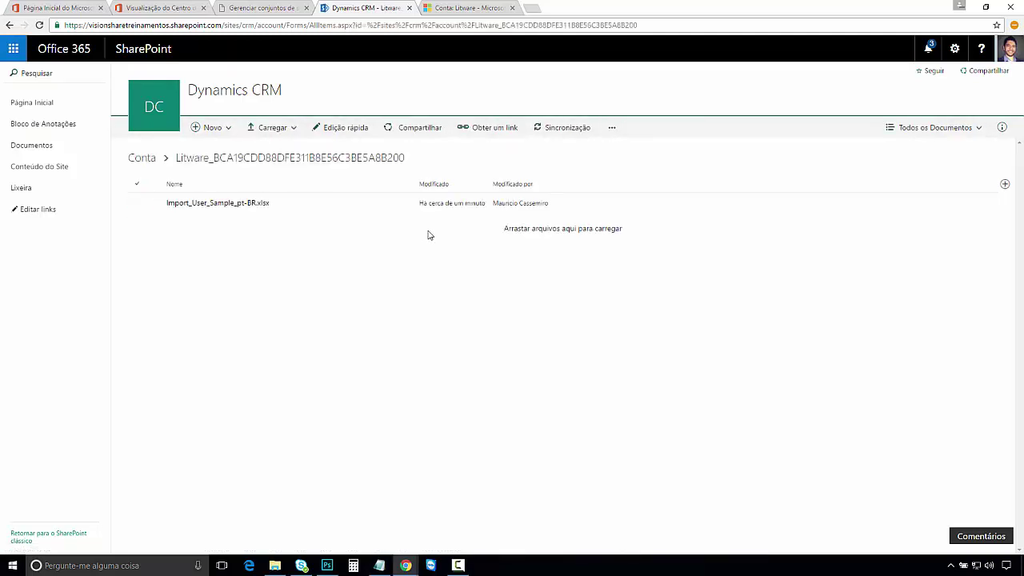
left_click(136, 205)
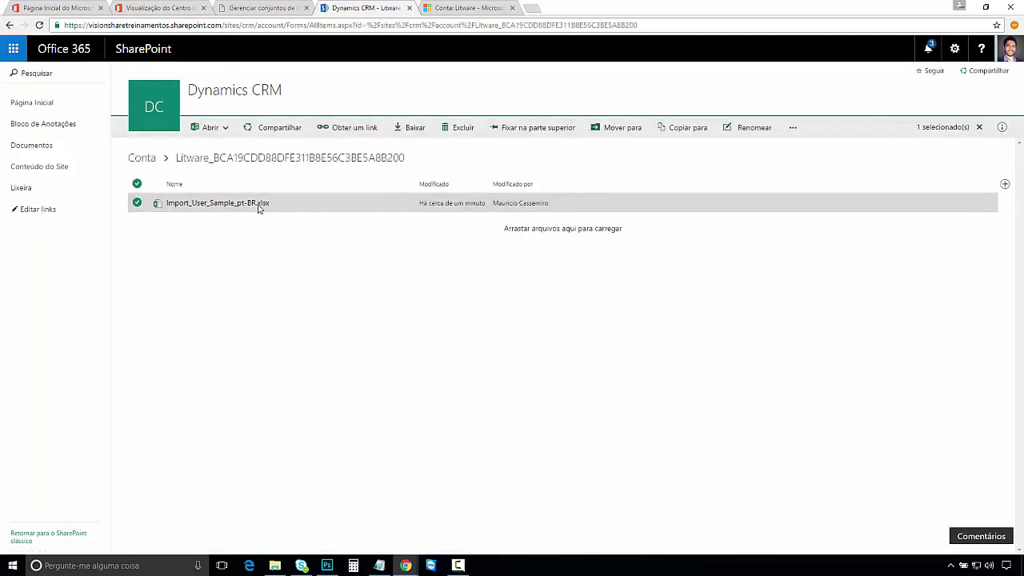
left_click(491, 8)
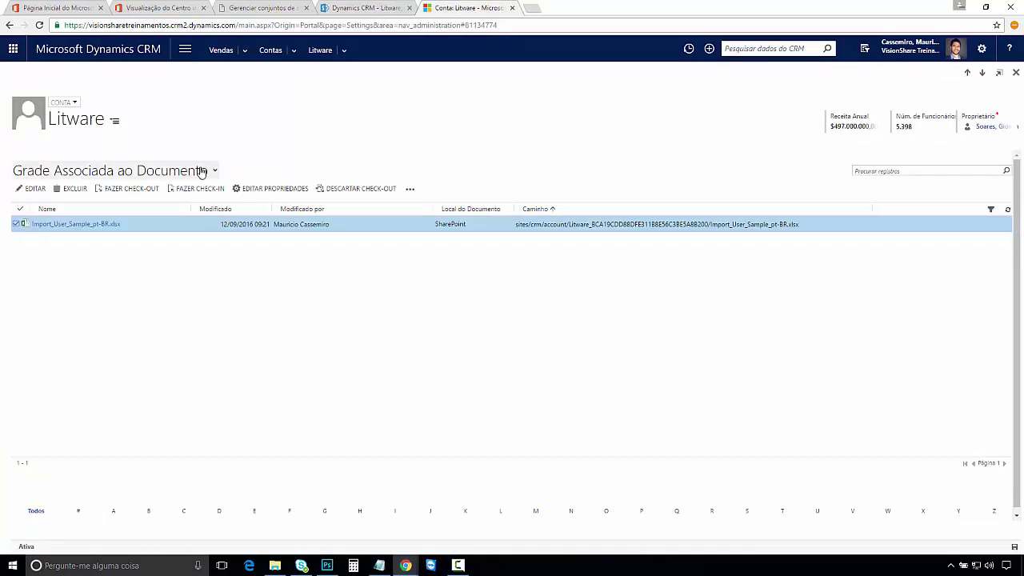